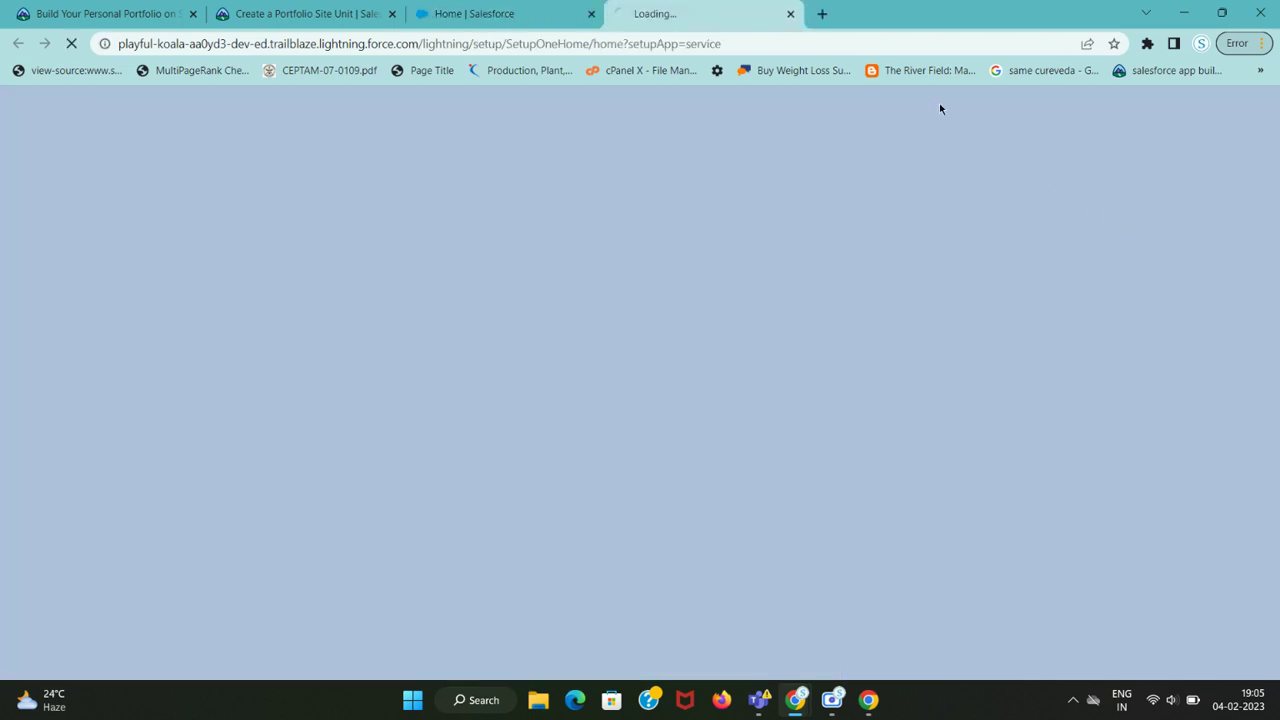
- Copy the setup search term from the Trailhead instructions, search Service Setup for Experiences, and open the Settings page under Digital Experiences
{"action": "left_click", "coordinate": [345, 10]}
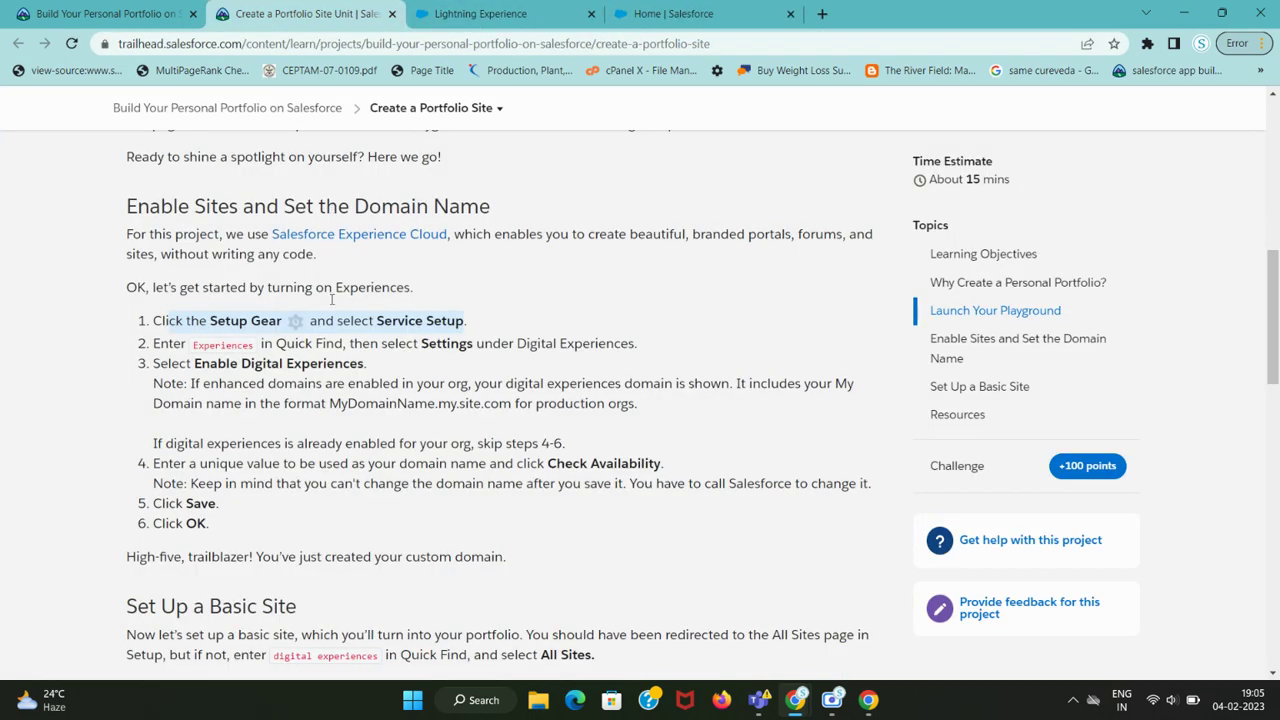
{"action": "double_click", "coordinate": [243, 346]}
{"action": "key", "text": "ctrl+c"}
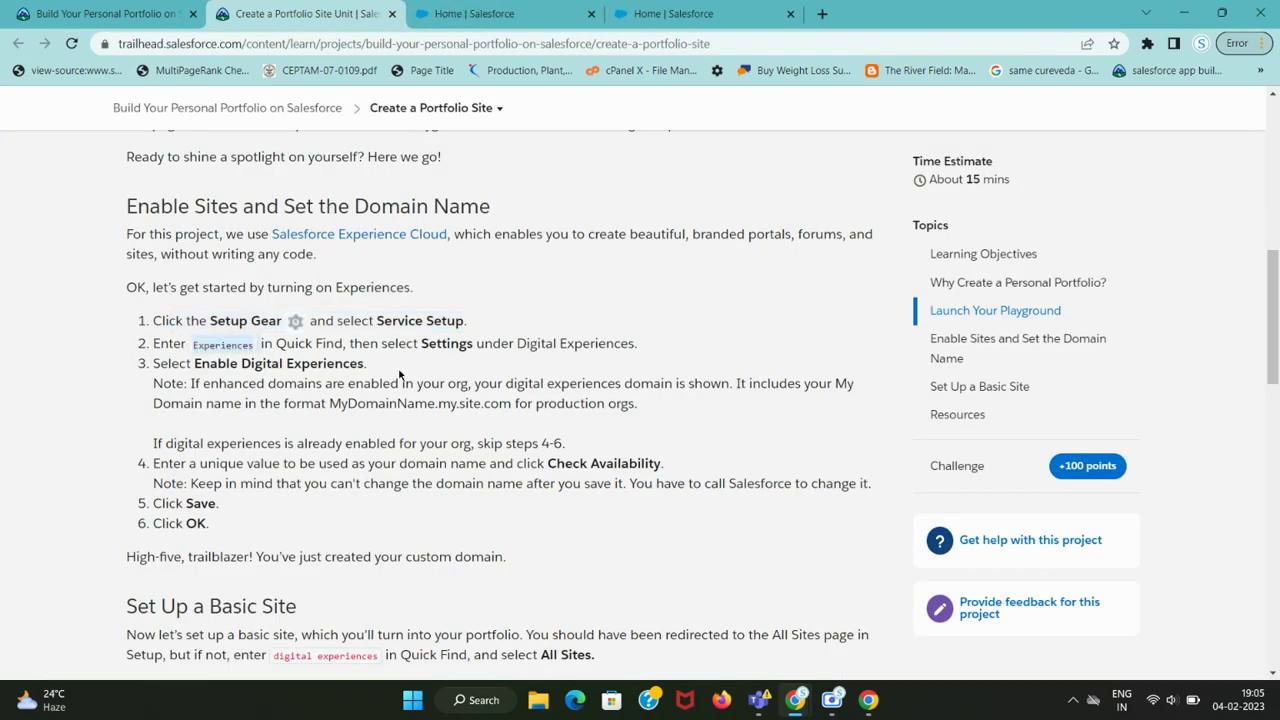
{"action": "left_click", "coordinate": [470, 13]}
{"action": "left_click", "coordinate": [138, 189]}
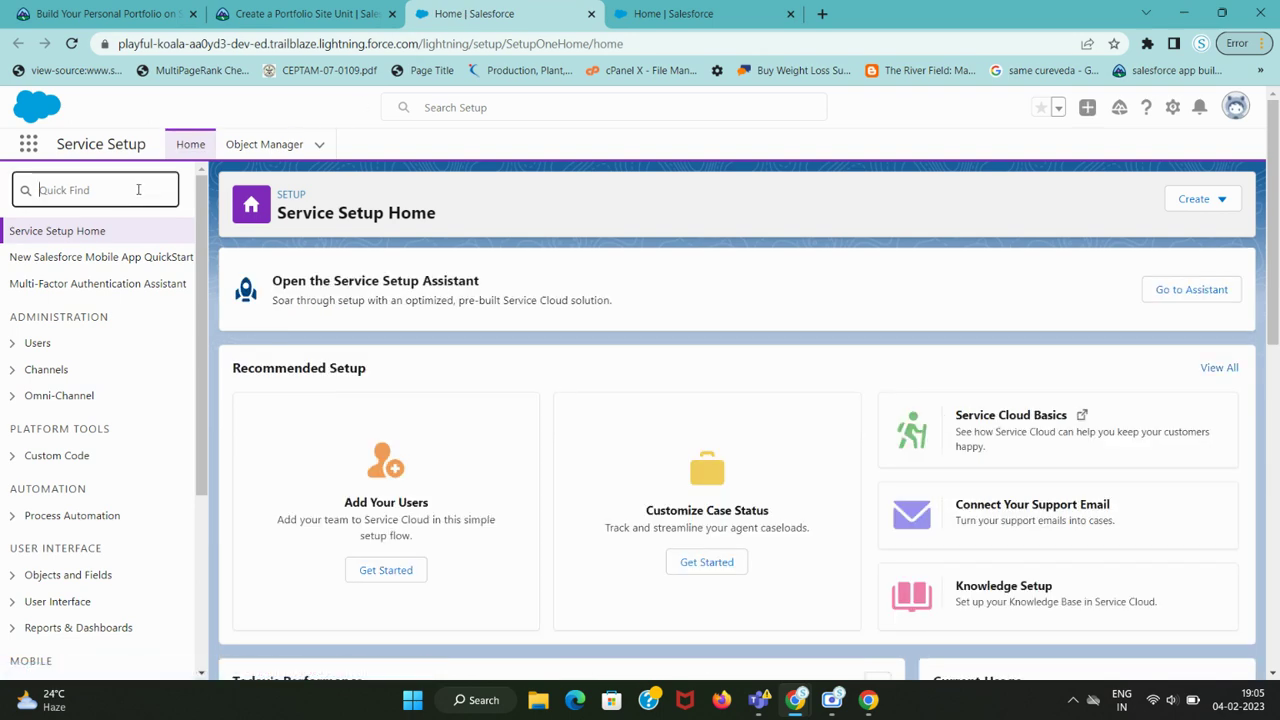
{"action": "key", "text": "ctrl+v"}
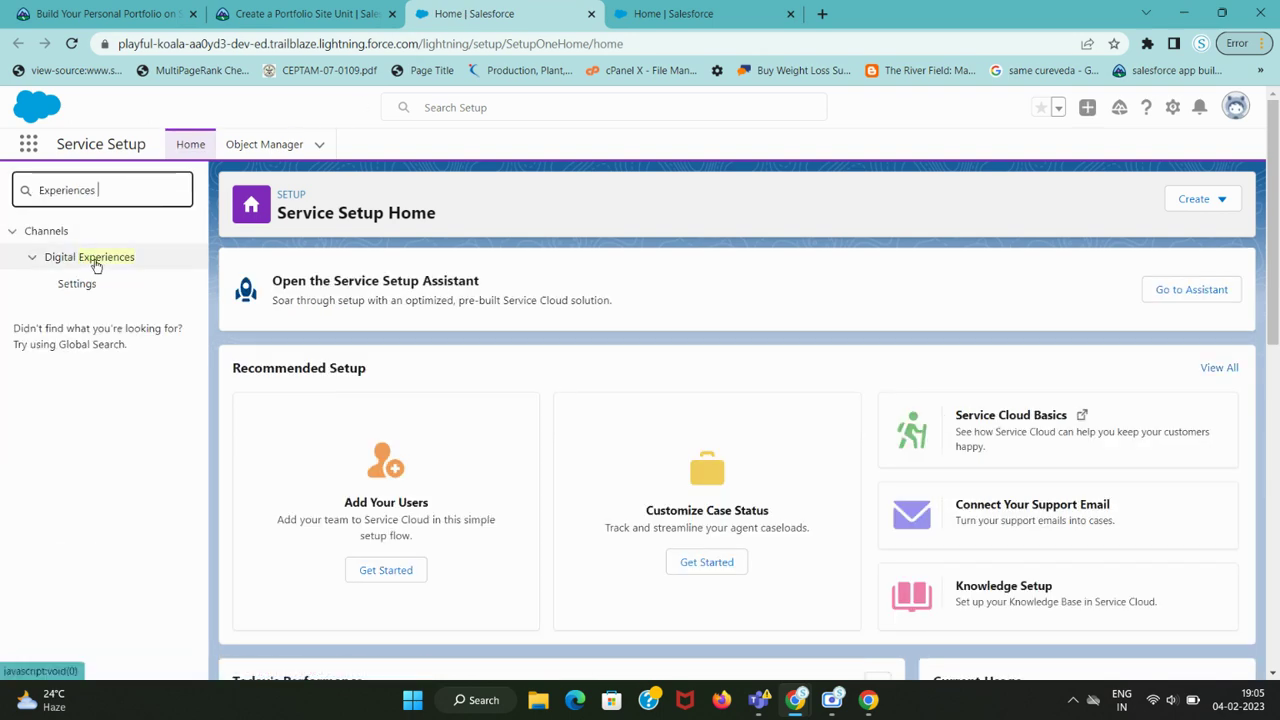
{"action": "left_click", "coordinate": [95, 287]}
- Following step 3 of the Trailhead instructions, turn on Enable Digital Experiences in the Salesforce Experiences settings
{"action": "left_click", "coordinate": [300, 13]}
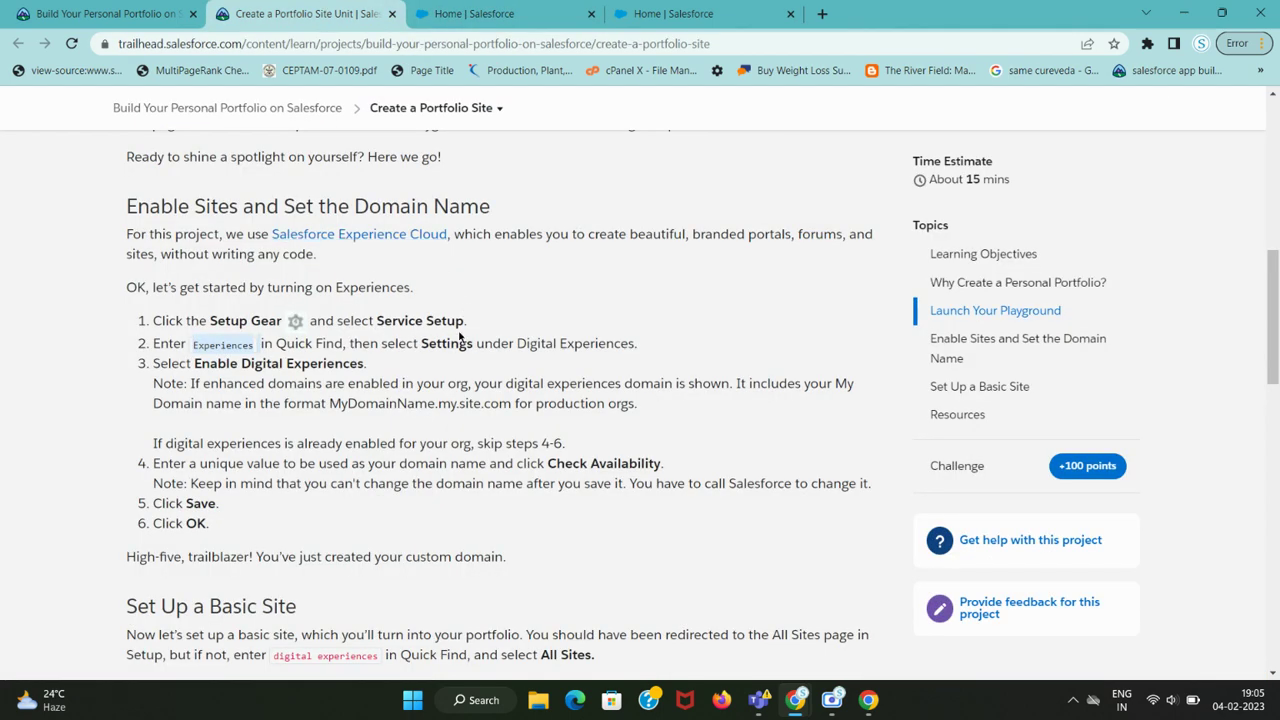
{"action": "left_click_drag", "start_coordinate": [458, 345], "coordinate": [632, 345]}
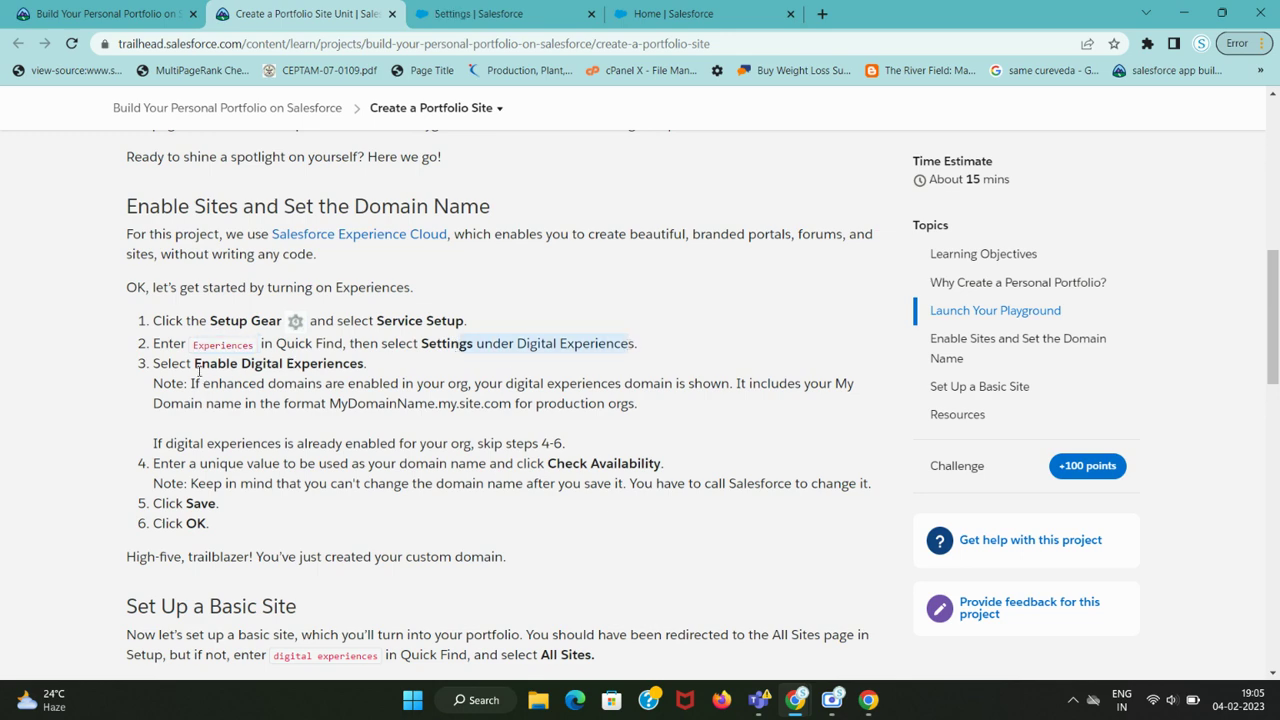
{"action": "left_click_drag", "start_coordinate": [196, 364], "coordinate": [372, 370]}
{"action": "key", "text": "ctrl+Tab"}
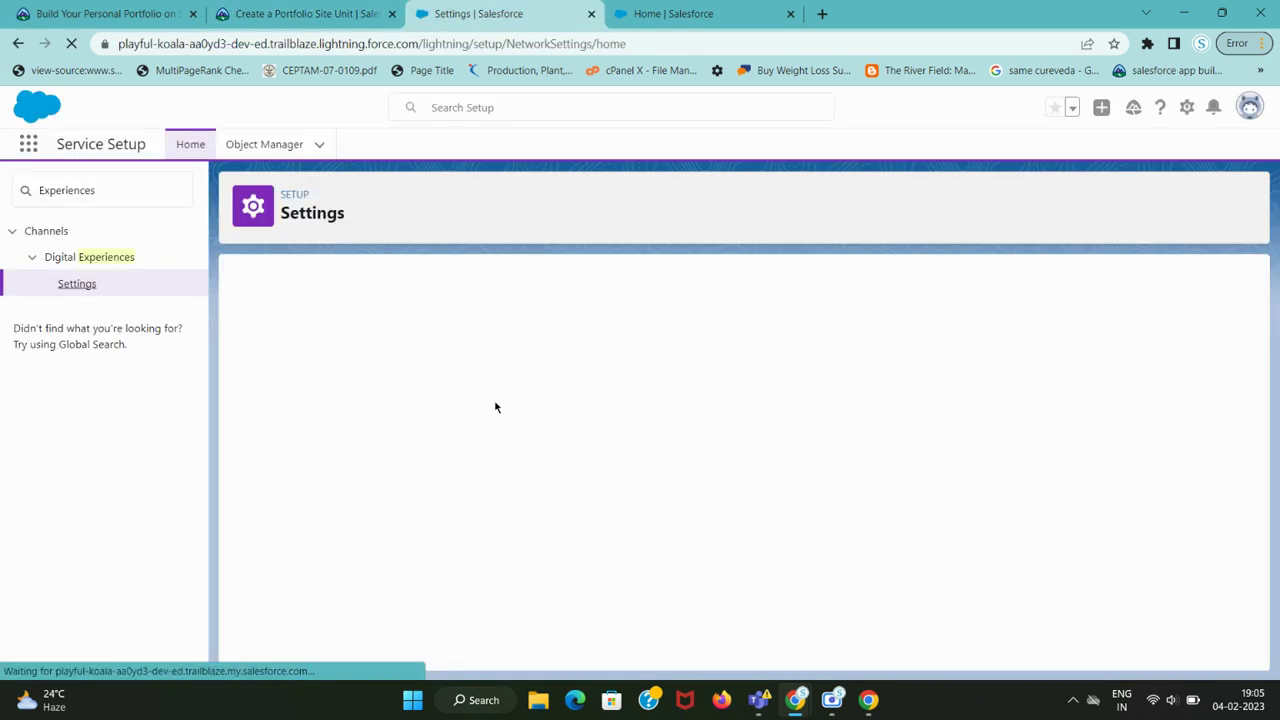
{"action": "left_click", "coordinate": [288, 449]}
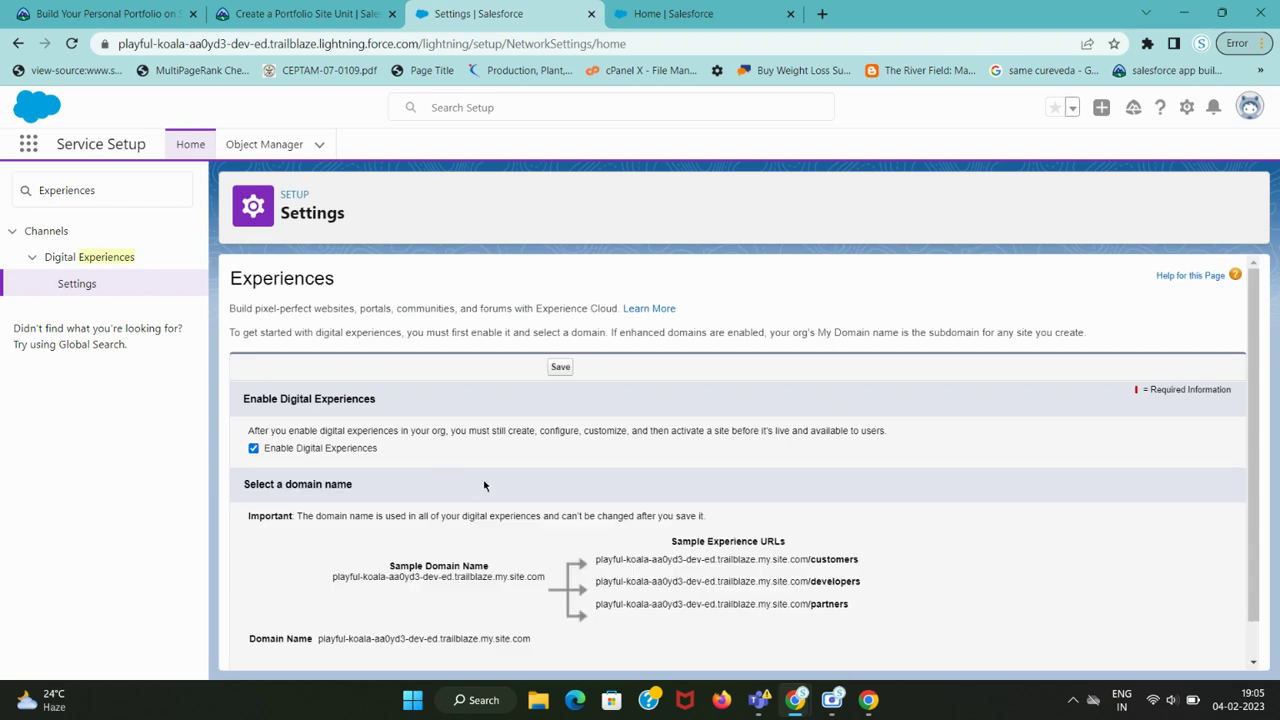
- Check the Trailhead note about enhanced domains, and save the Digital Experiences settings in Salesforce with the proposed domain name
{"action": "key", "text": "ctrl+shift+Tab"}
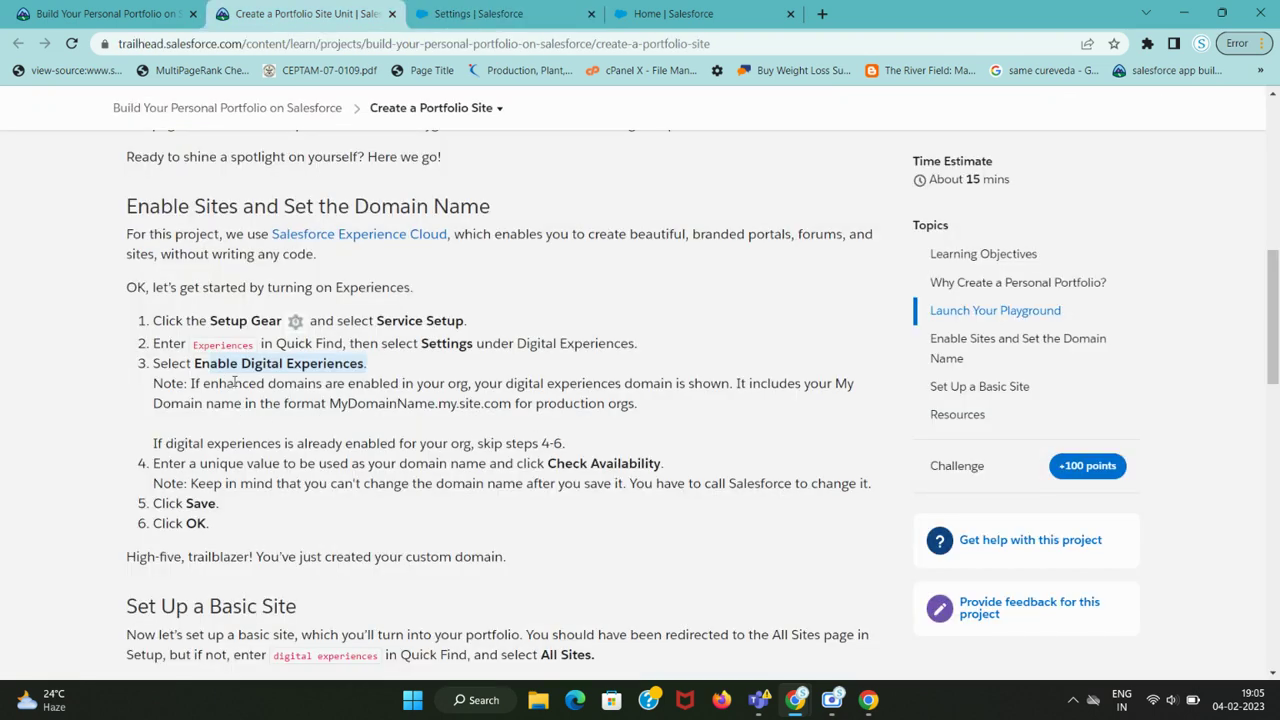
{"action": "left_click_drag", "start_coordinate": [233, 382], "coordinate": [484, 383]}
{"action": "left_click_drag", "start_coordinate": [329, 404], "coordinate": [521, 404]}
{"action": "key", "text": "ctrl+Tab"}
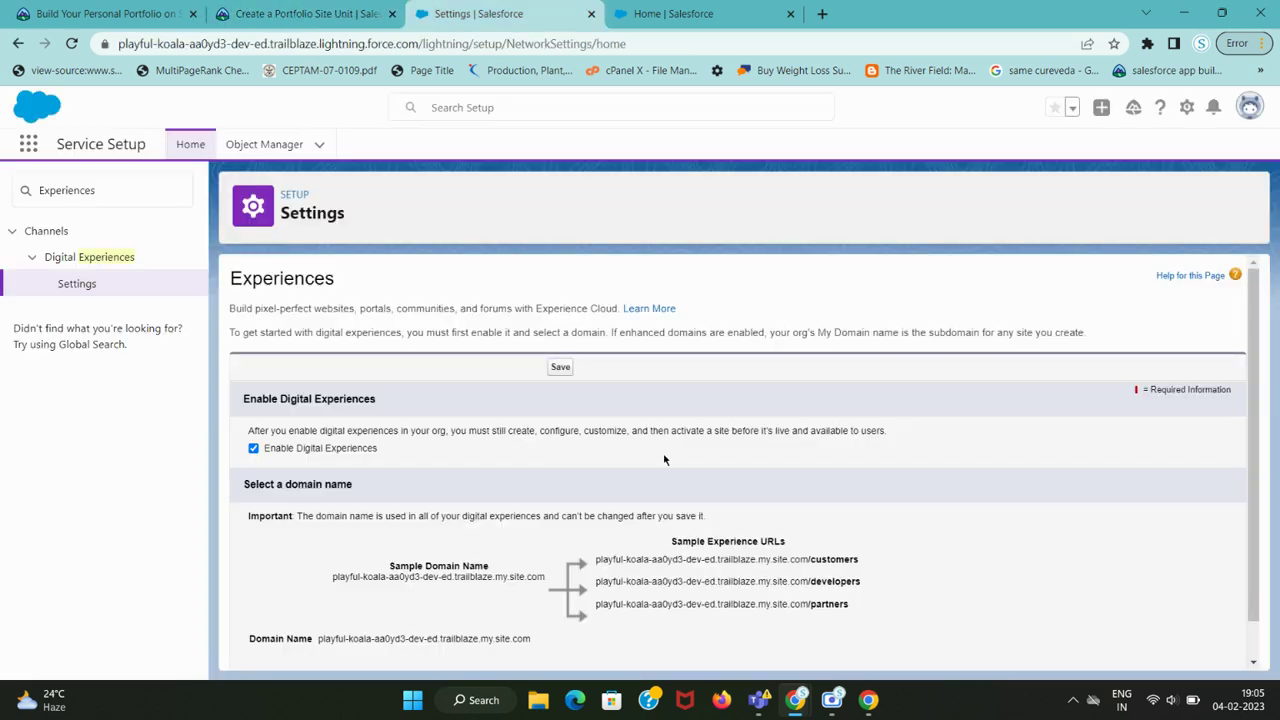
{"action": "scroll", "coordinate": [664, 459], "scroll_direction": "down", "scroll_amount": 1}
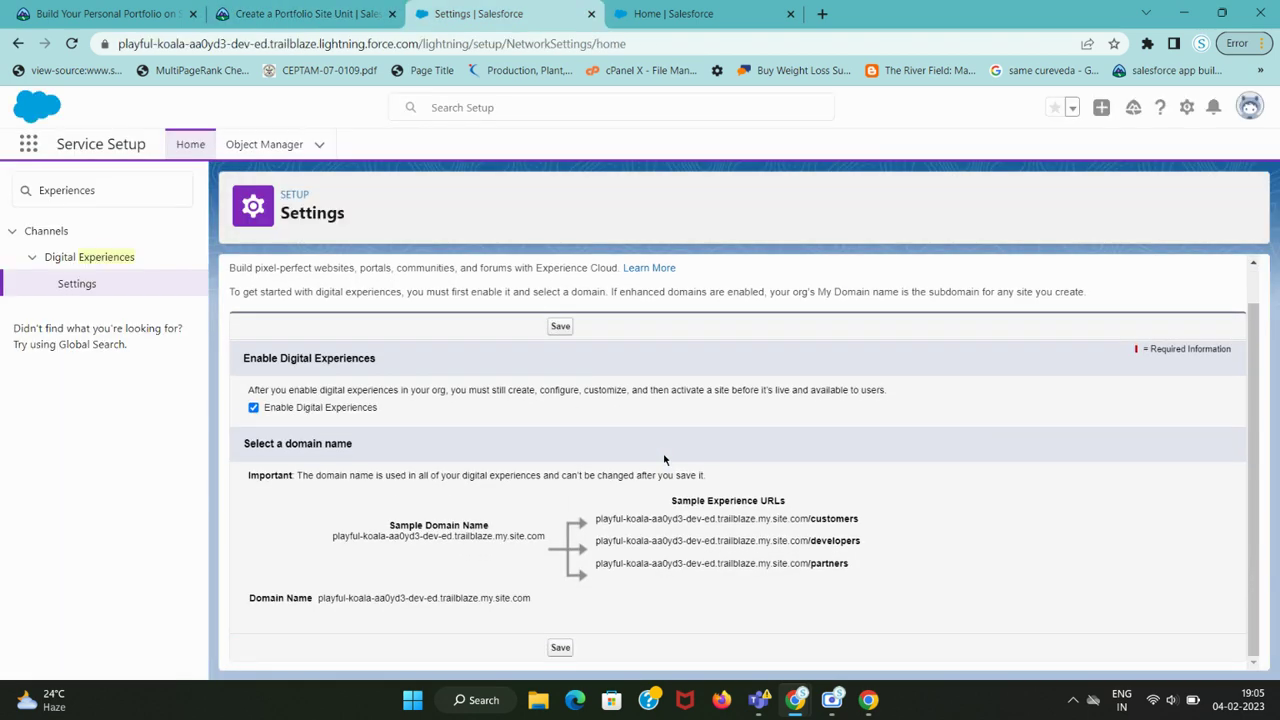
{"action": "left_click", "coordinate": [562, 650]}
{"action": "left_click", "coordinate": [728, 284]}
- Compare Trailhead's steps 4 to 6 on the unique domain name with the Digital Experiences All Sites page in Salesforce
{"action": "left_click", "coordinate": [300, 14]}
{"action": "scroll", "coordinate": [316, 446], "scroll_direction": "down", "scroll_amount": 2}
{"action": "left_click_drag", "start_coordinate": [245, 283], "coordinate": [576, 285]}
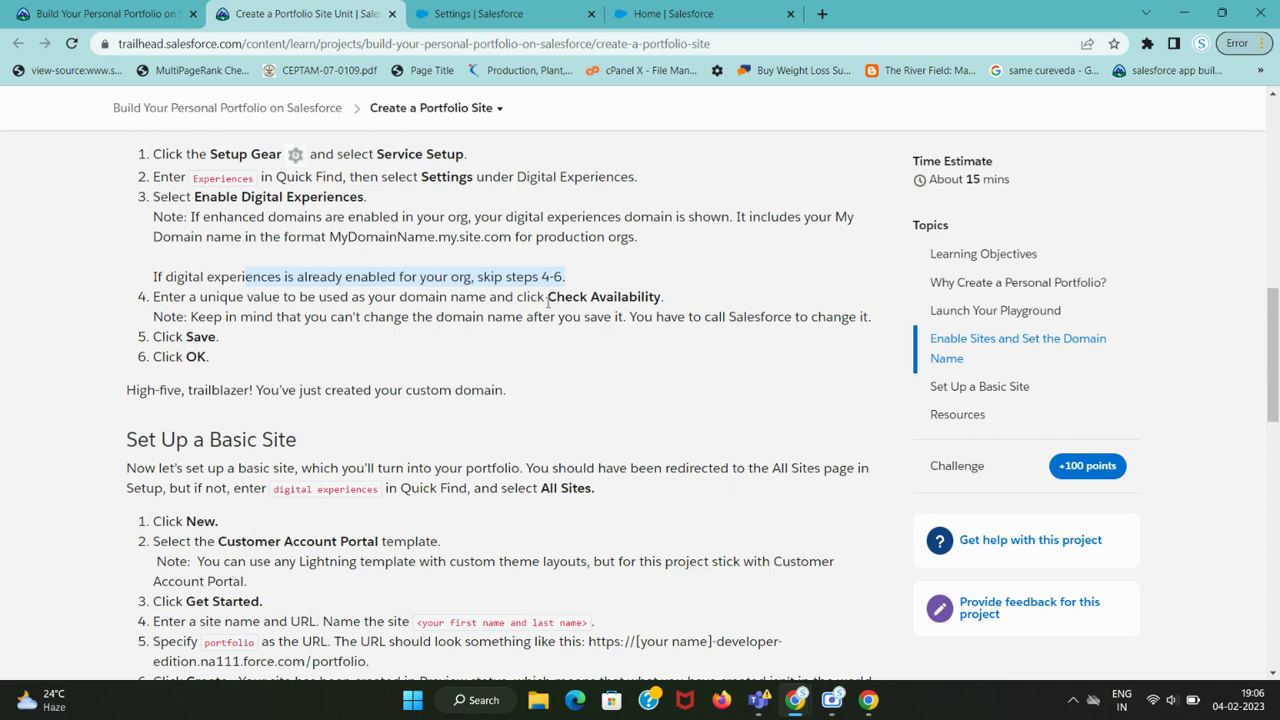
{"action": "key", "text": "ctrl+Tab"}
{"action": "left_click", "coordinate": [862, 436]}
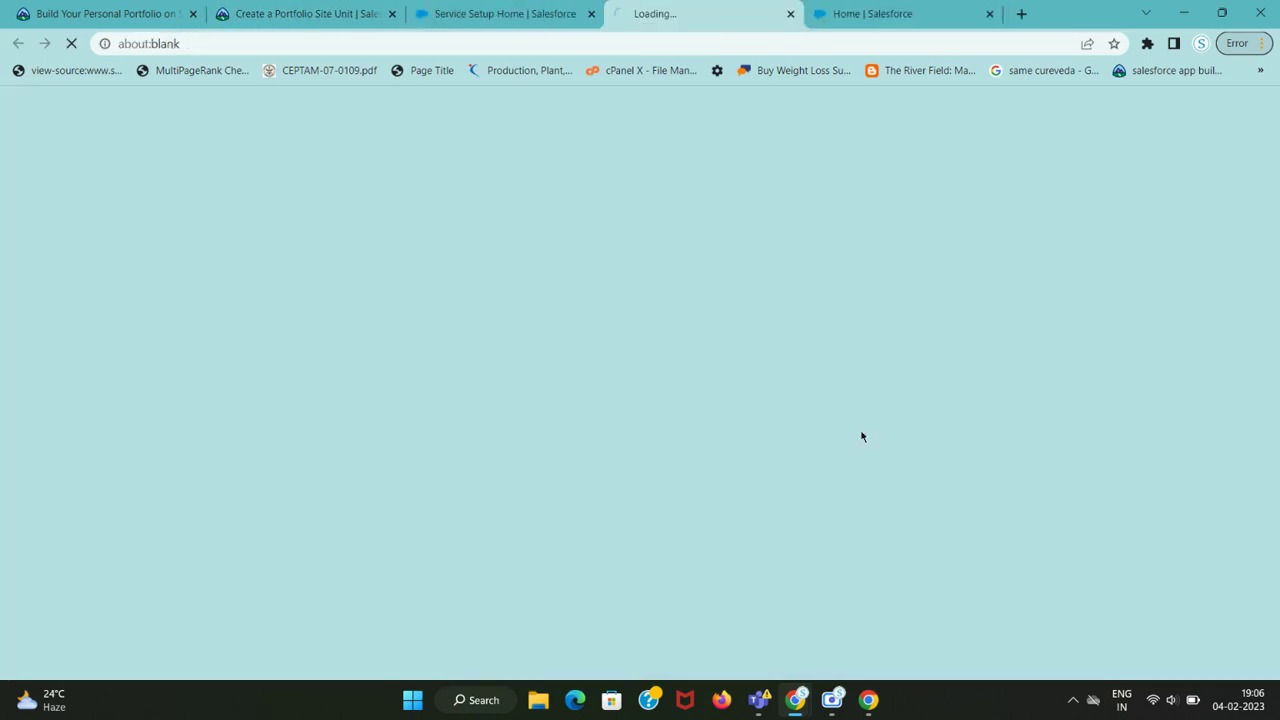
{"action": "key", "text": "ctrl+shift+Tab"}
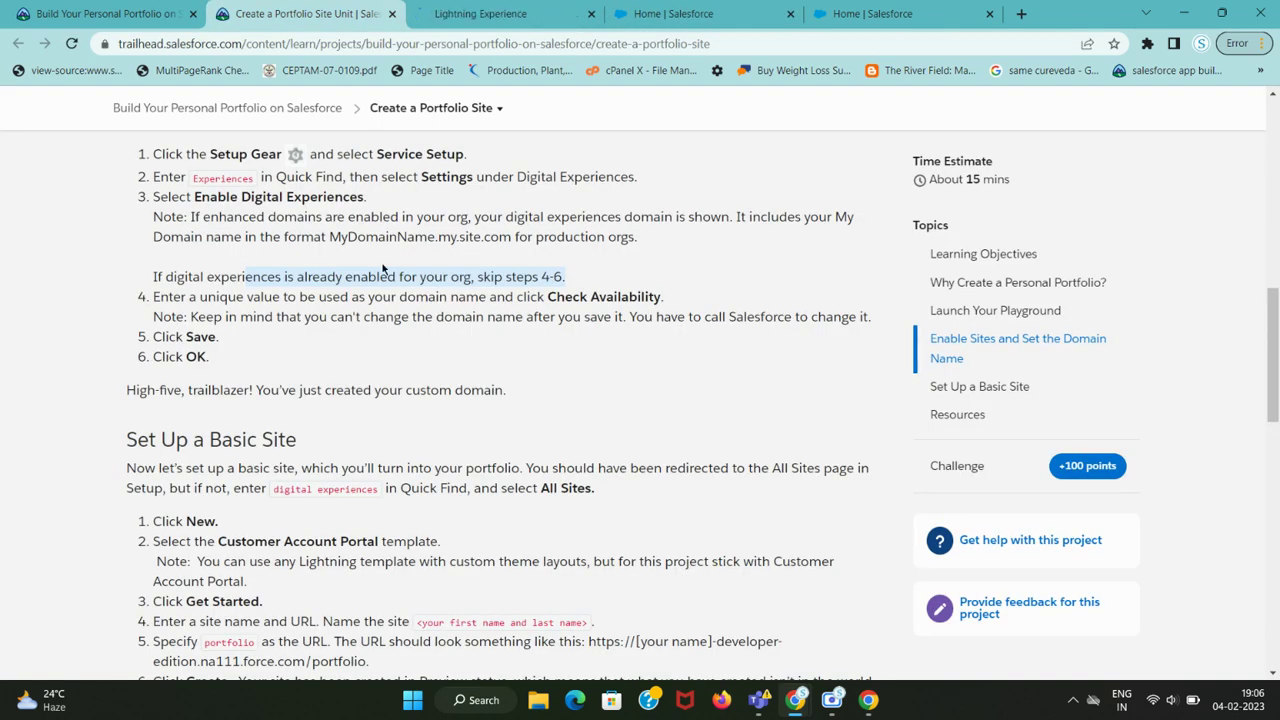
{"action": "left_click_drag", "start_coordinate": [189, 297], "coordinate": [488, 301]}
{"action": "key", "text": "ctrl+Tab"}
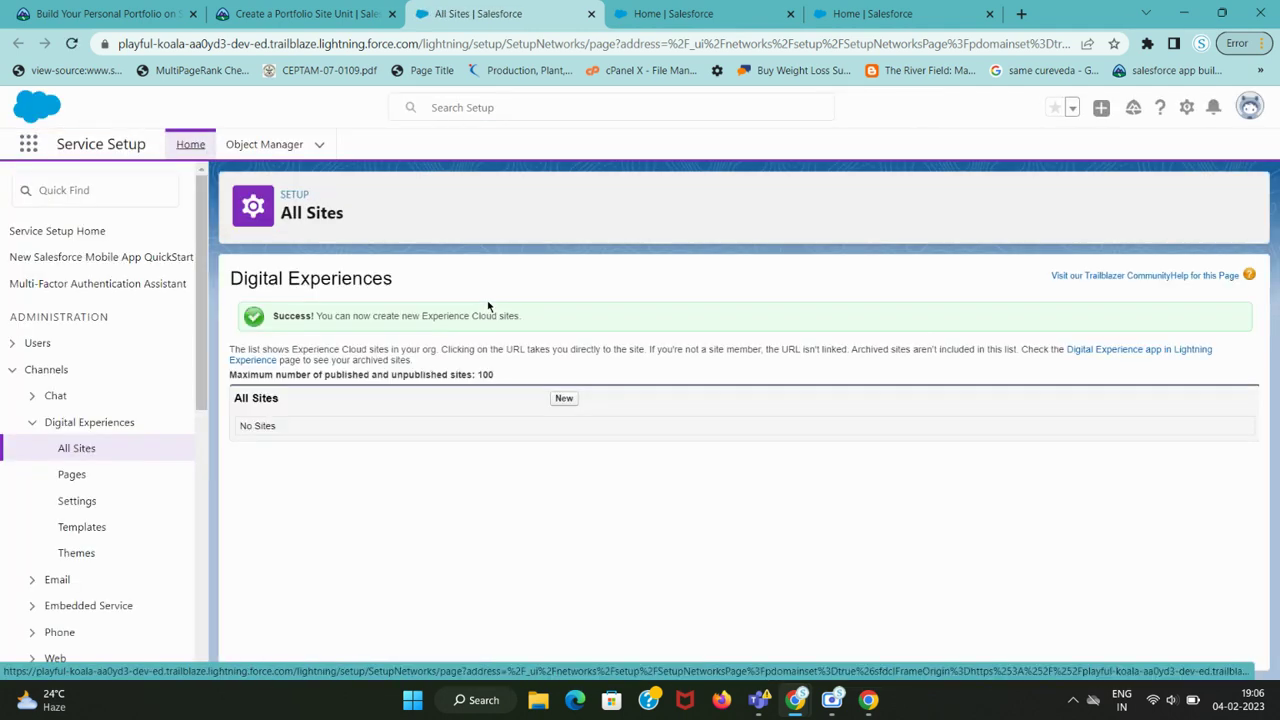
{"action": "key", "text": "ctrl+shift+Tab"}
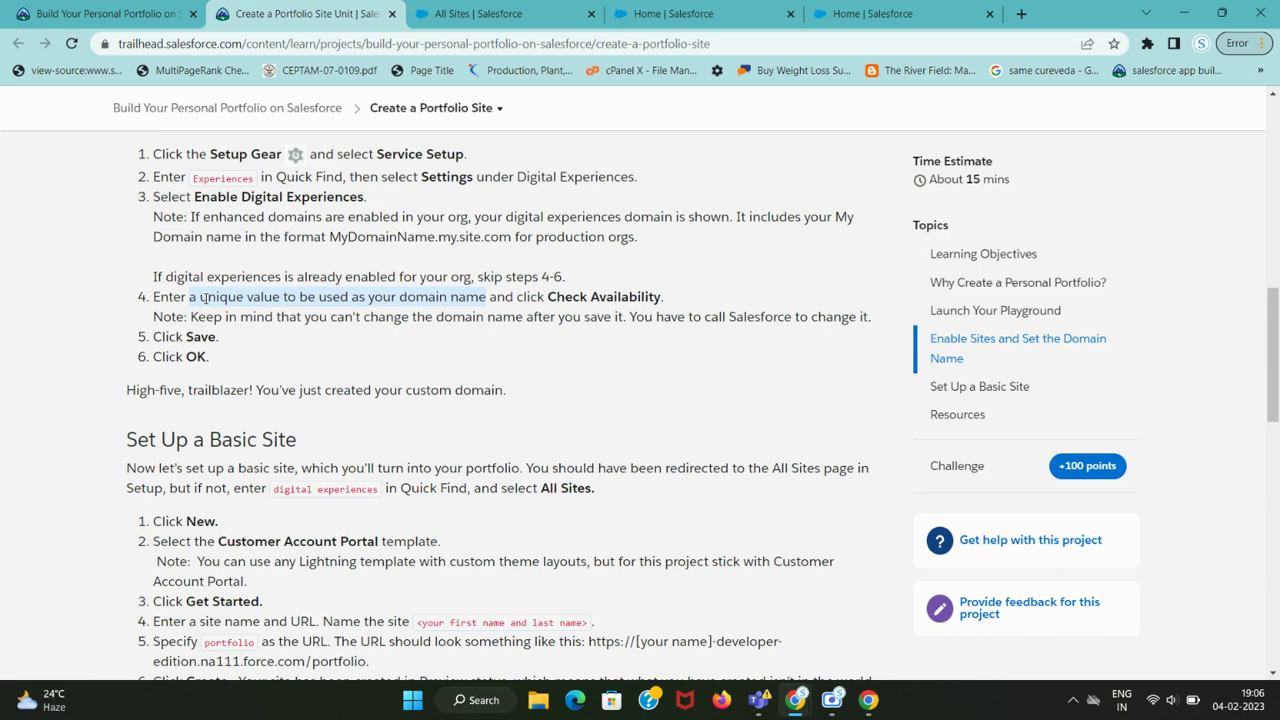
{"action": "key", "text": "ctrl+Tab"}
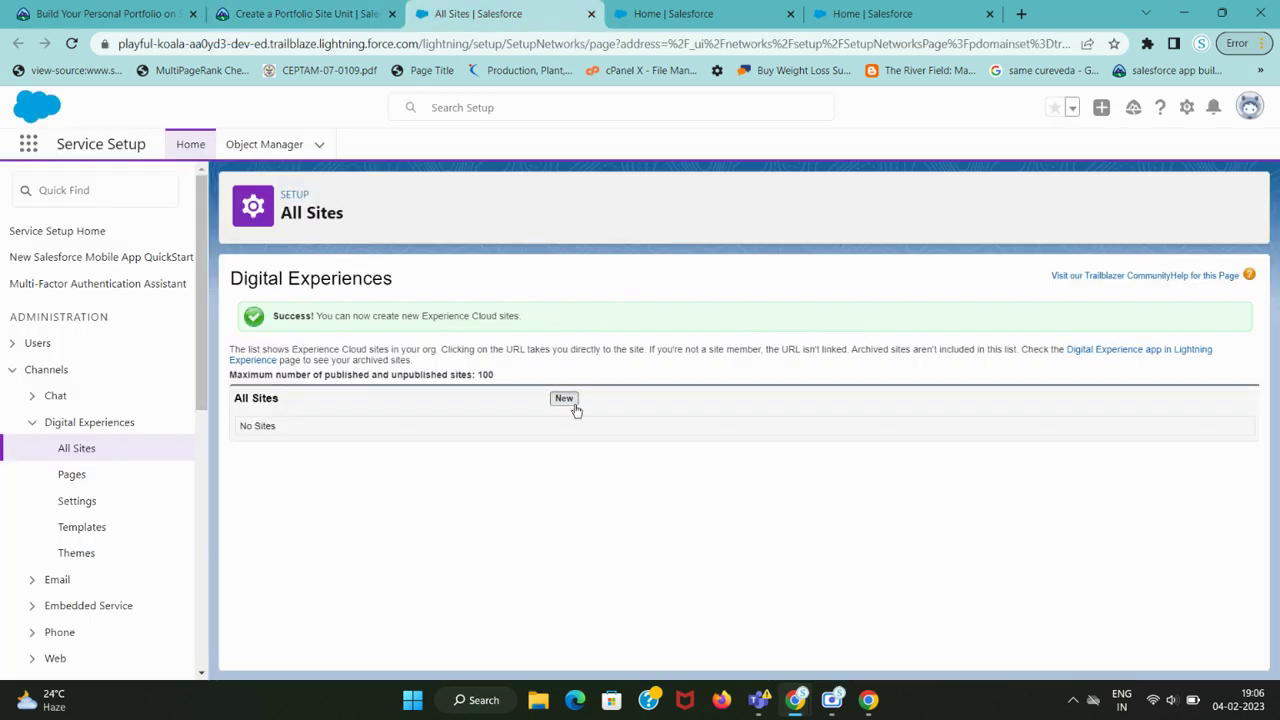
- Start creating a new Experience Cloud site from the All Sites page
{"action": "left_click", "coordinate": [566, 399]}
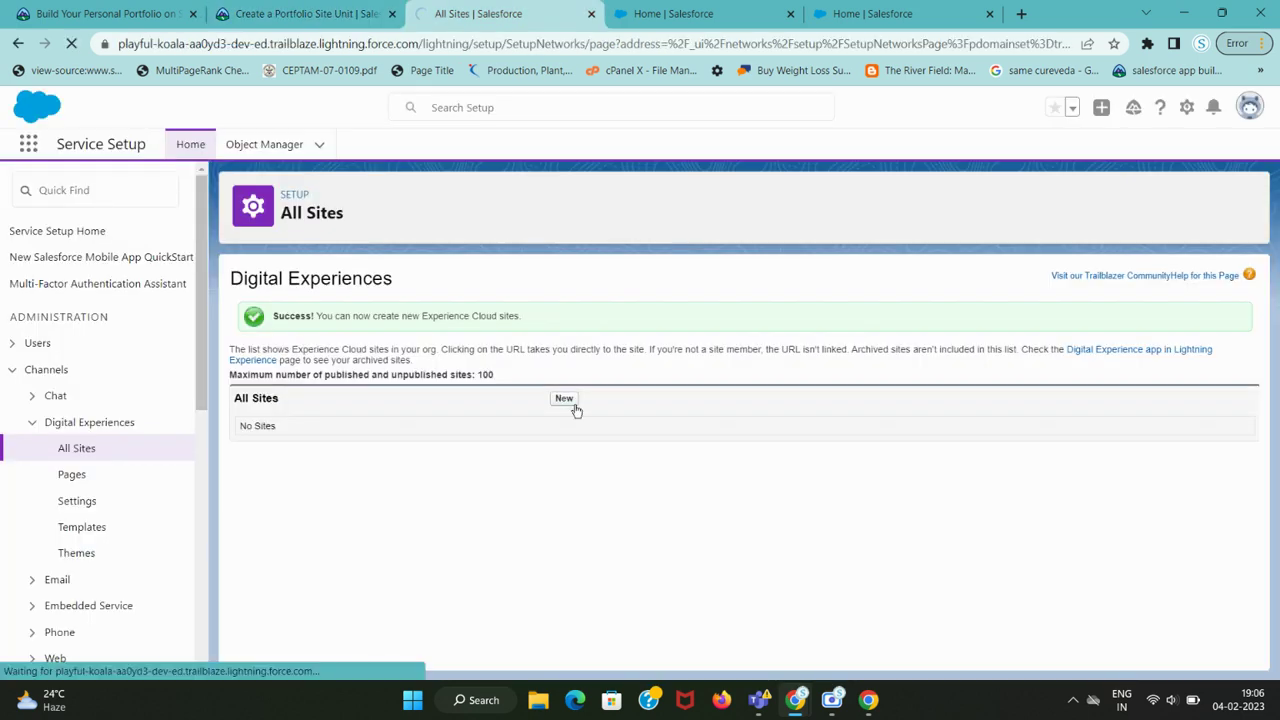
{"action": "key", "text": "ctrl+shift+Tab"}
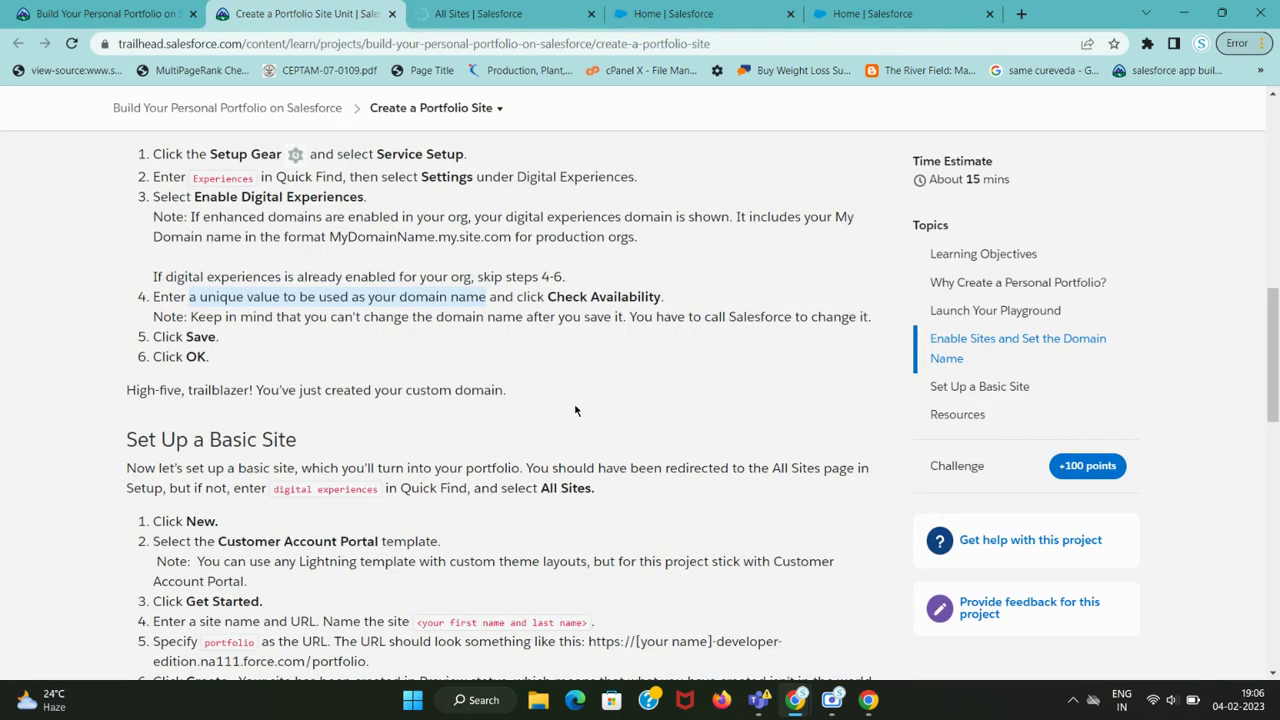
{"action": "key", "text": "ctrl+Tab"}
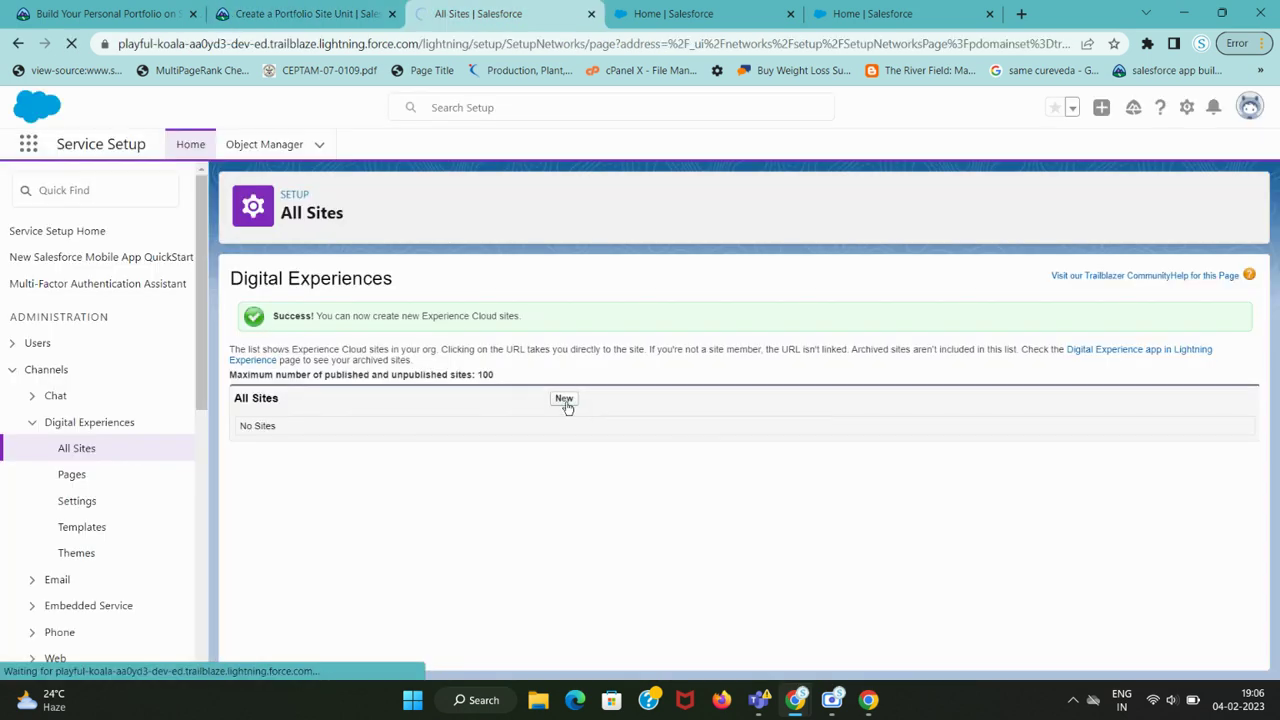
- Open the Digital Experience app in a separate browser tab and compare its All Sites list with the Trailhead instructions
{"action": "left_click", "coordinate": [1098, 354], "text": "ctrl"}
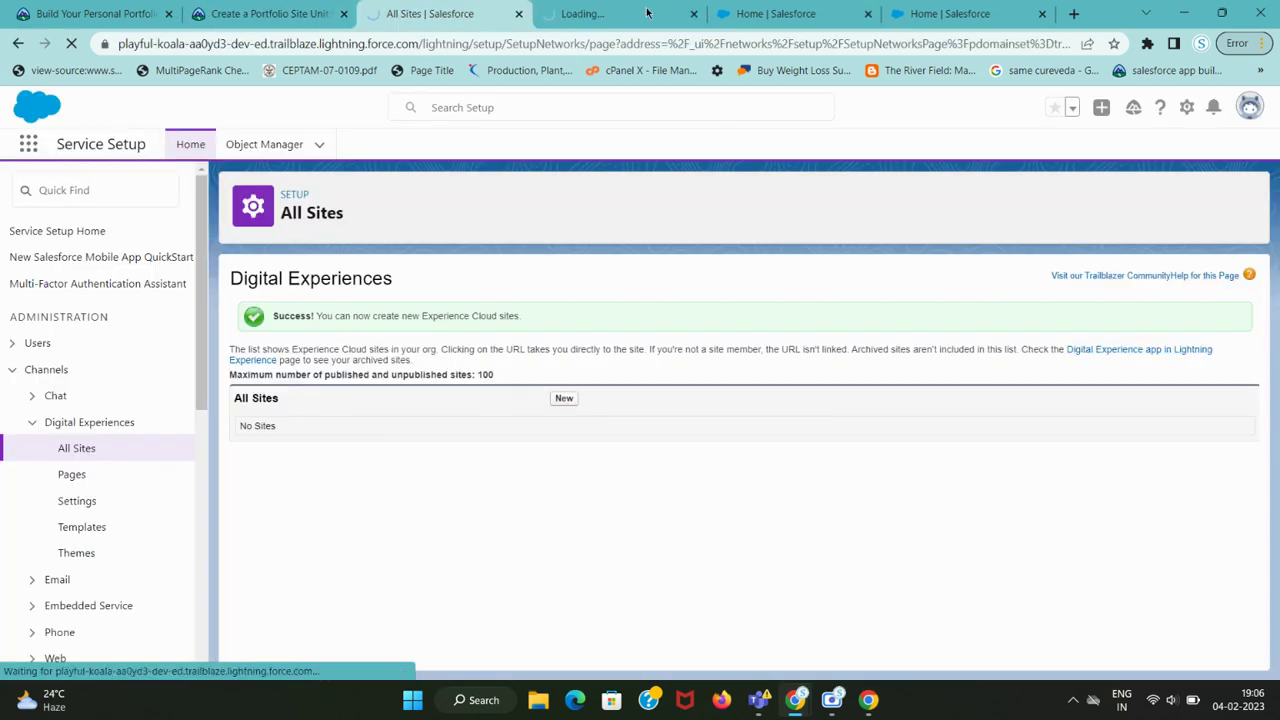
{"action": "left_click_drag", "start_coordinate": [647, 13], "coordinate": [485, 12]}
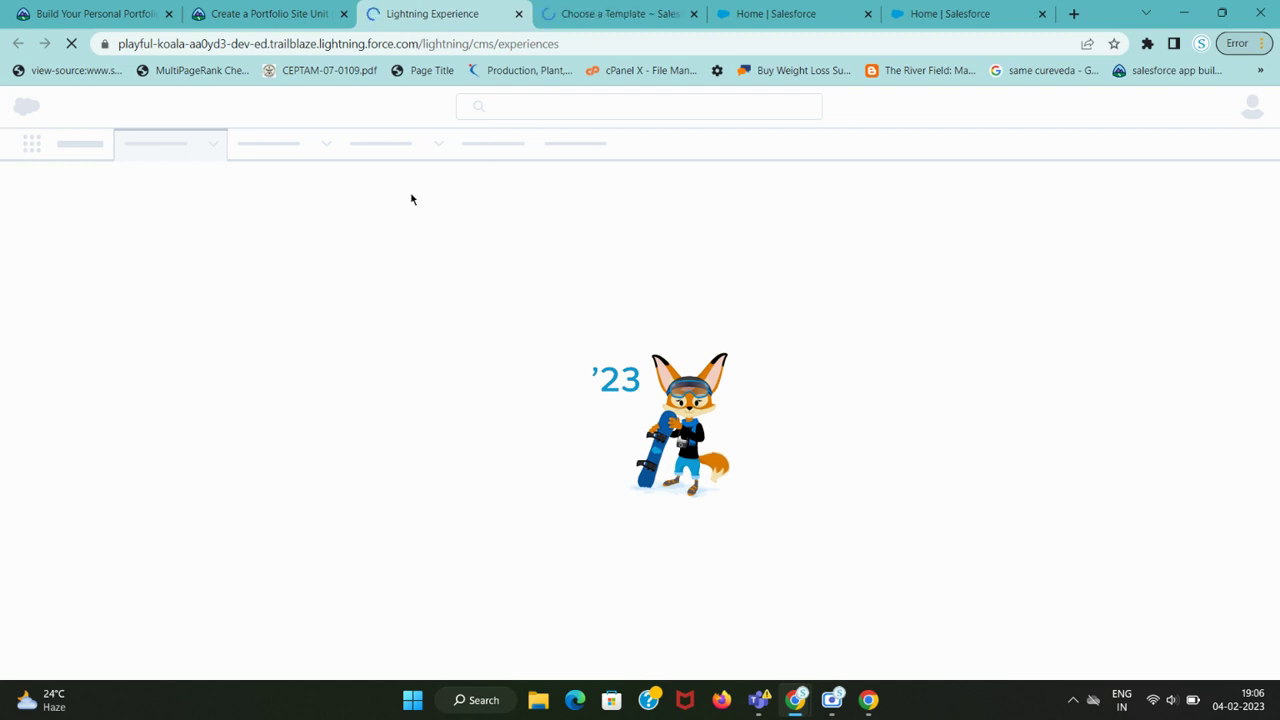
{"action": "key", "text": "ctrl+shift+Tab"}
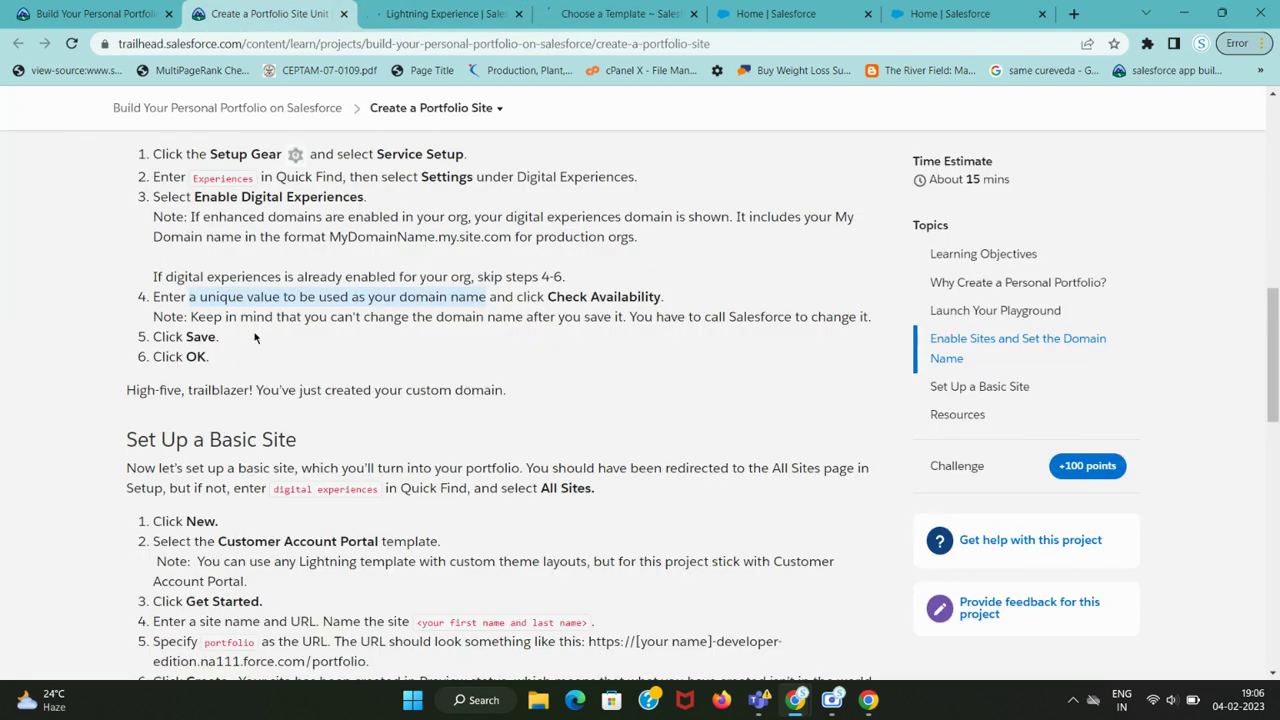
{"action": "key", "text": "ctrl+Tab"}
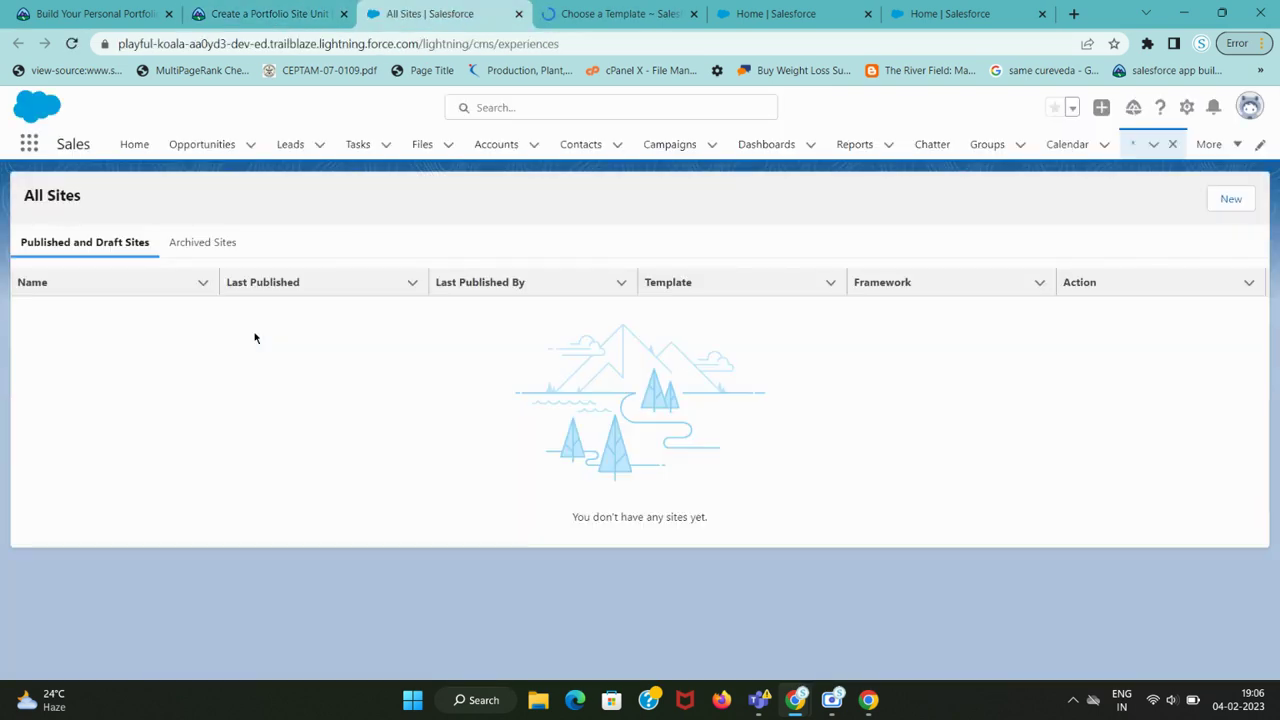
{"action": "key", "text": "ctrl+shift+Tab"}
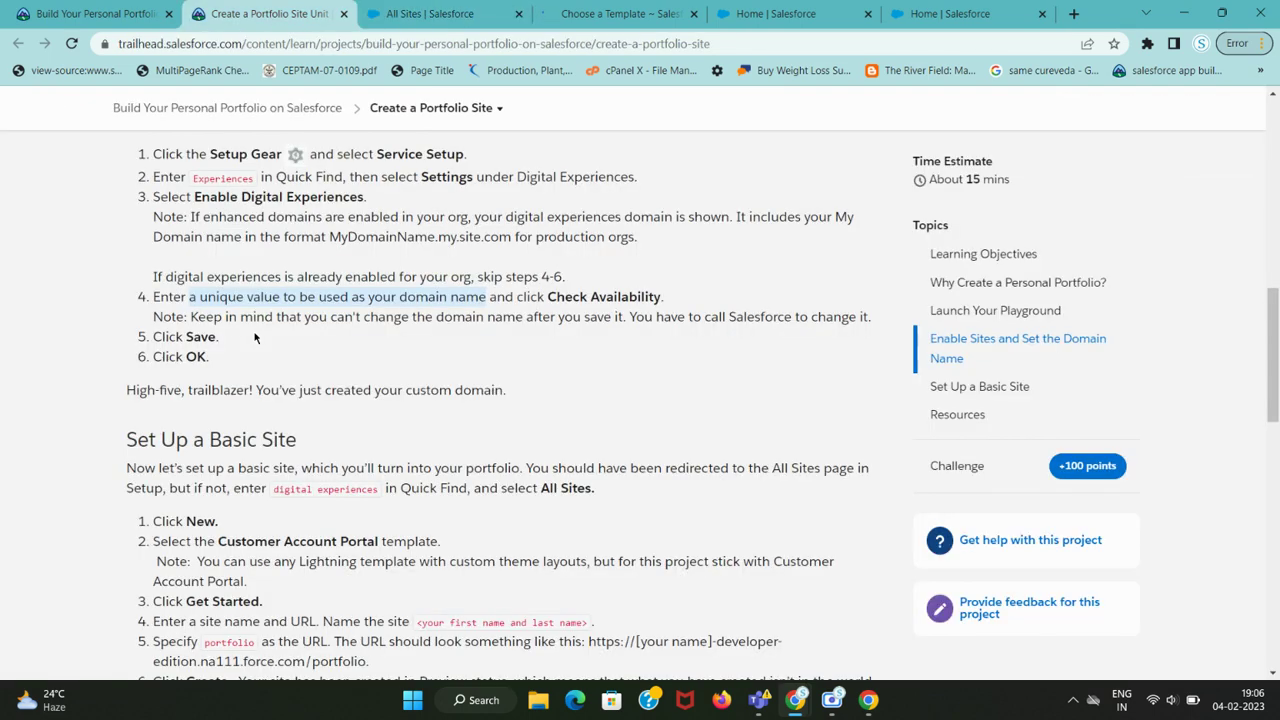
{"action": "key", "text": "ctrl+Tab"}
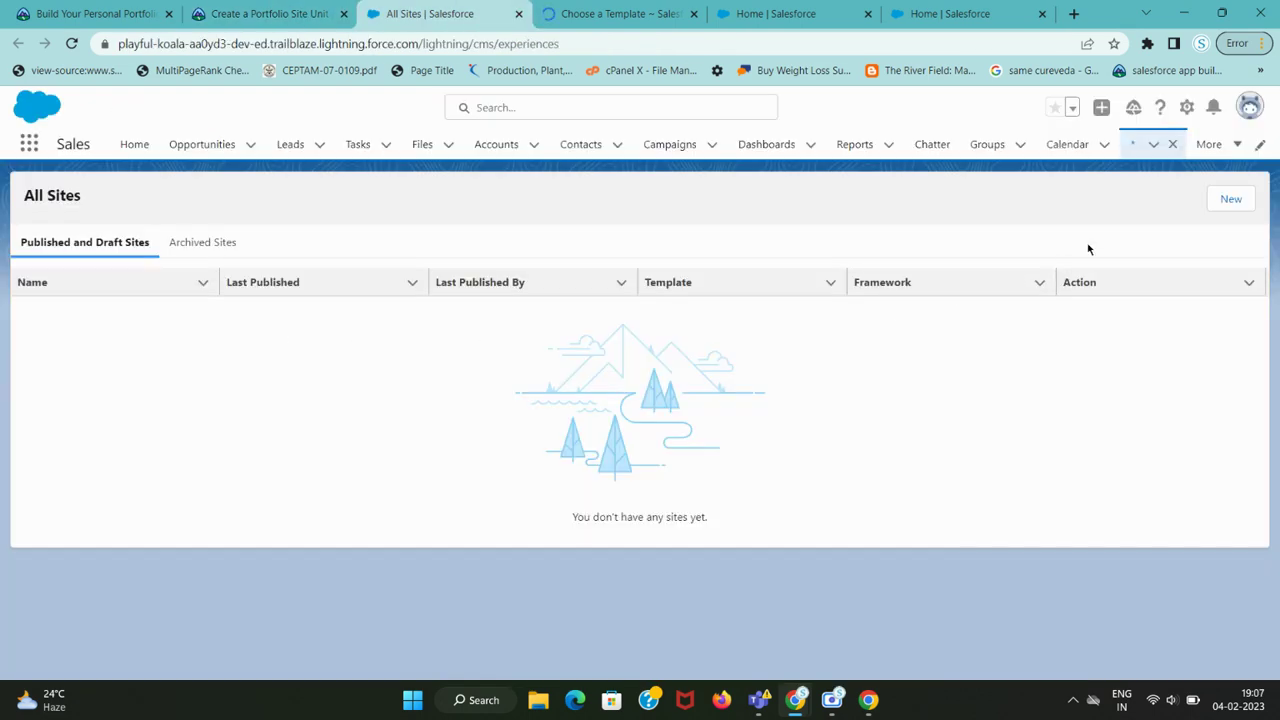
{"action": "key", "text": "ctrl+shift+Tab"}
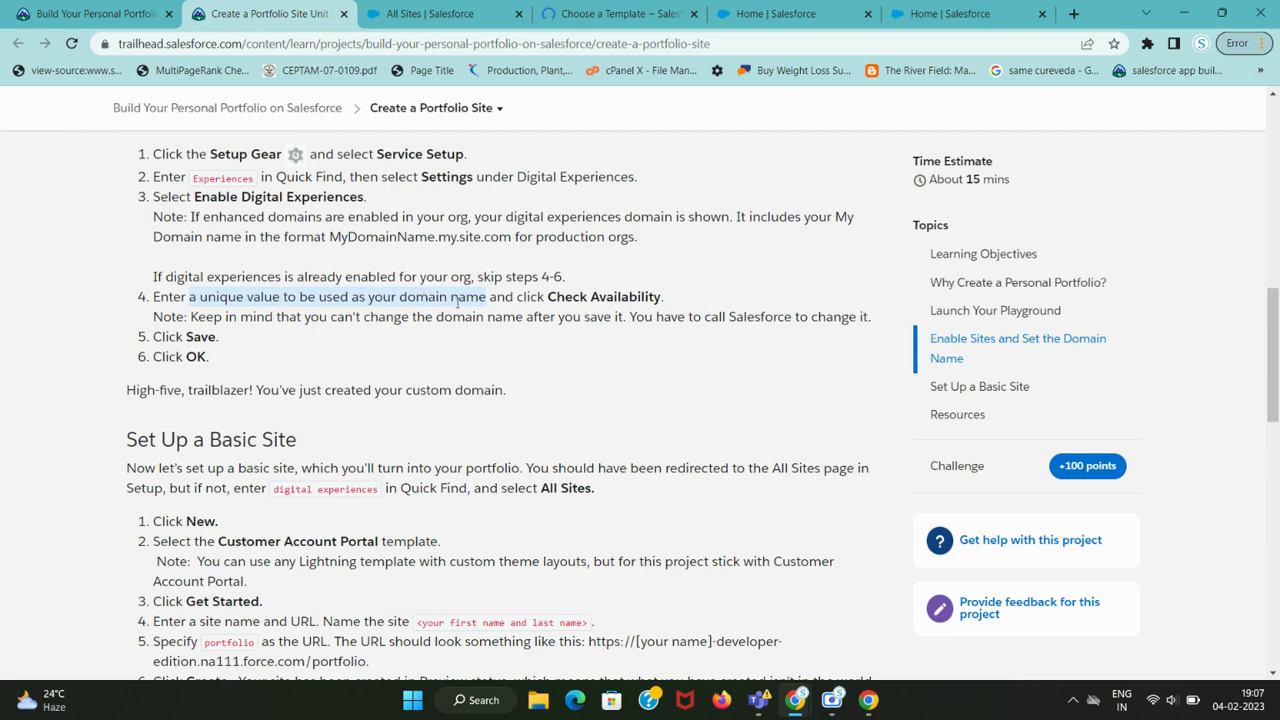
- View the site template chooser and move its browser tab directly after the Trailhead tab
{"action": "key", "text": "ctrl+Tab"}
{"action": "key", "text": "ctrl+Tab"}
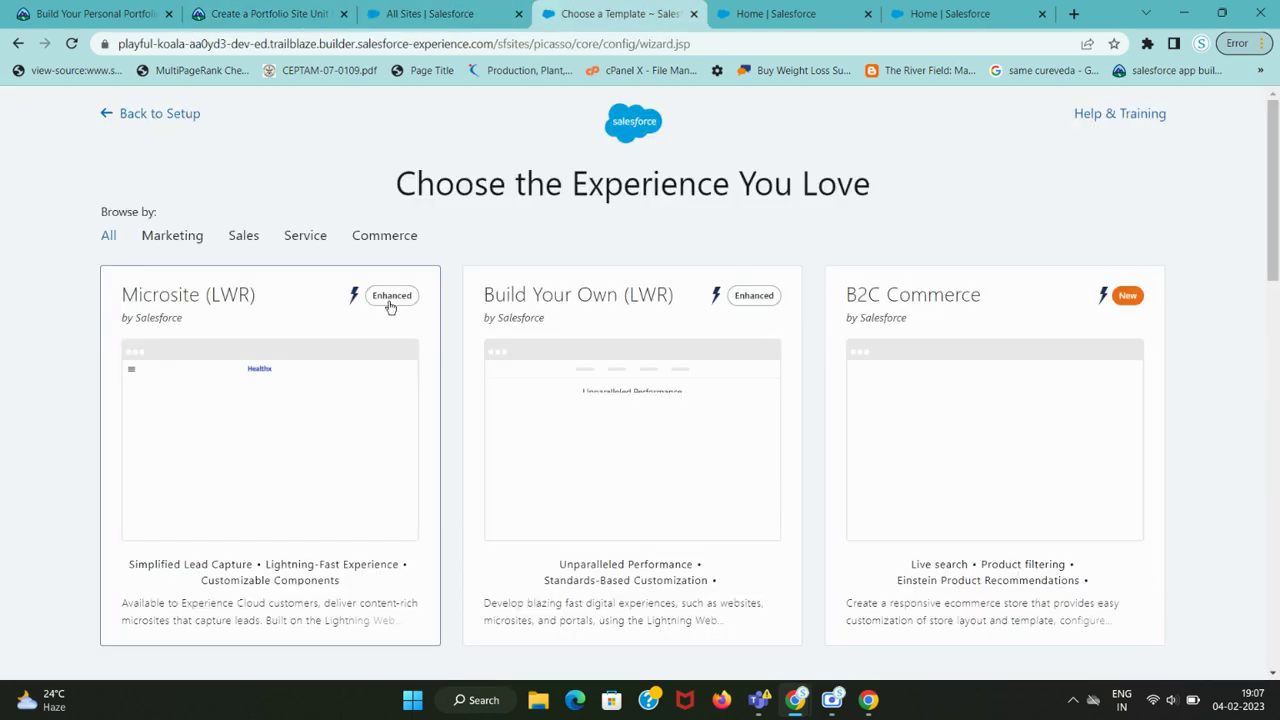
{"action": "key", "text": "ctrl+shift+Tab"}
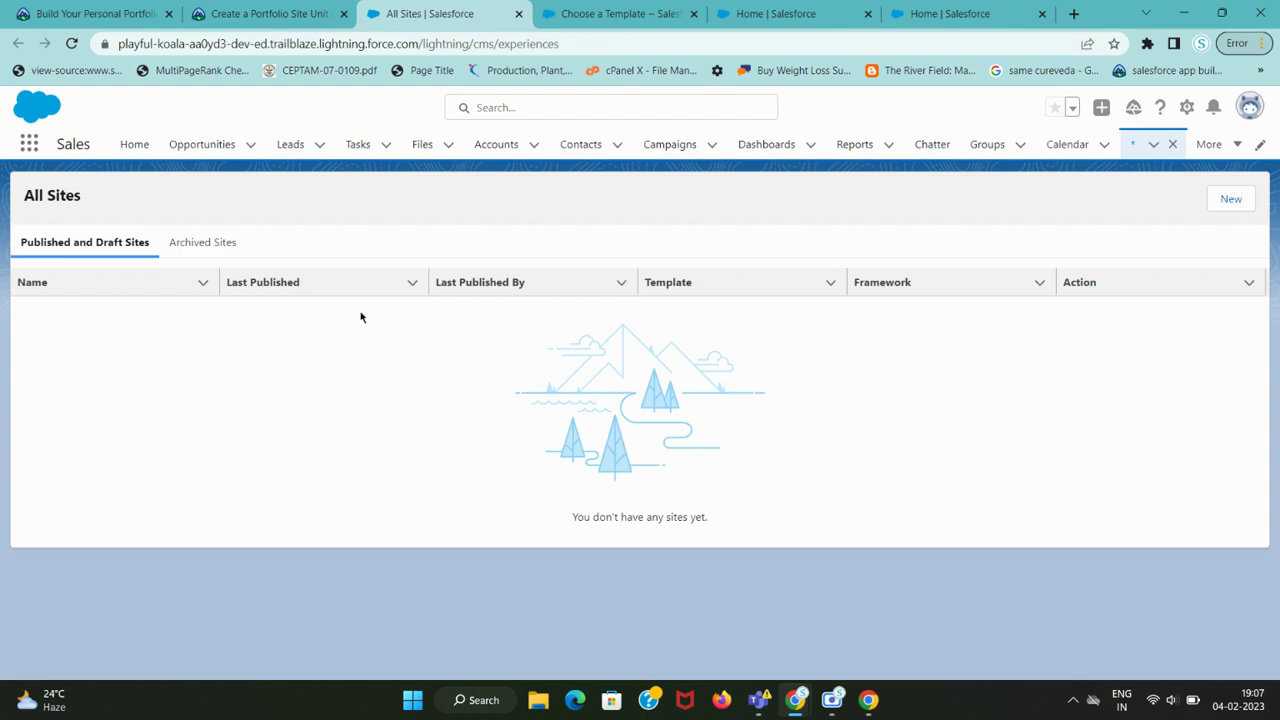
{"action": "left_click_drag", "start_coordinate": [602, 14], "coordinate": [460, 10]}
- Read Trailhead's Set Up a Basic Site instructions on finding digital experiences, and reload the Service Setup home page
{"action": "left_click", "coordinate": [265, 14]}
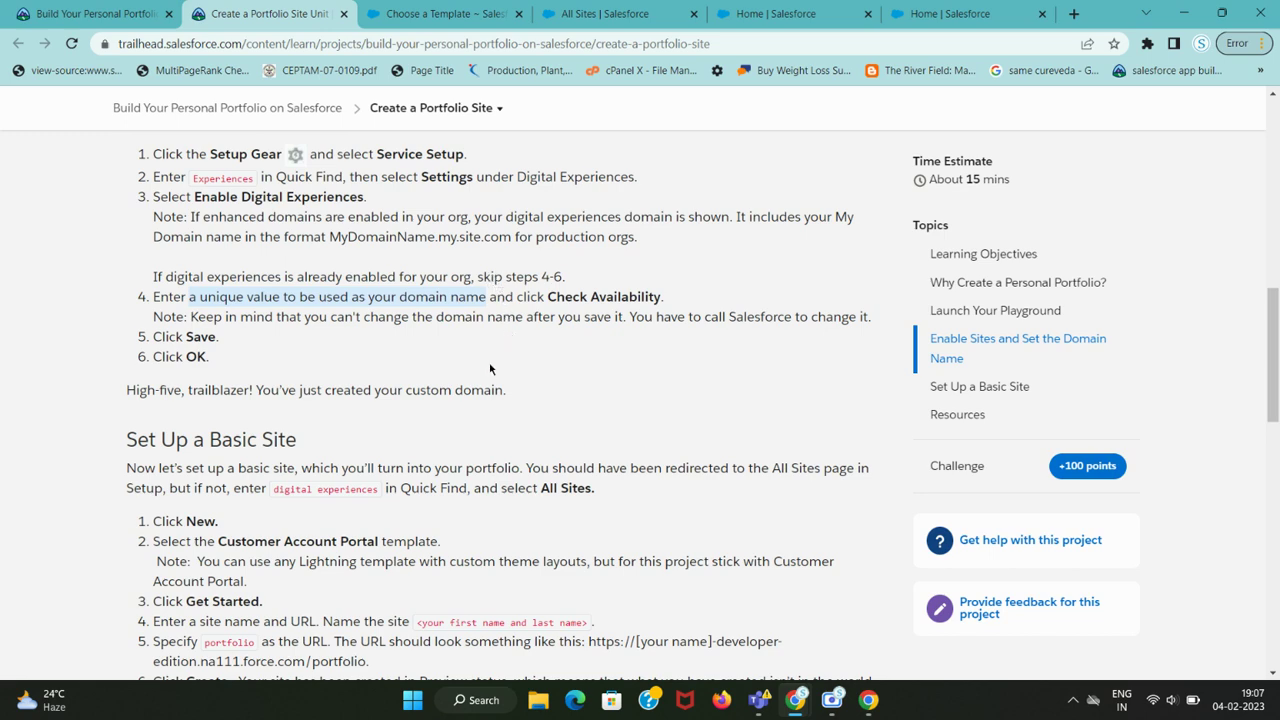
{"action": "scroll", "coordinate": [490, 365], "scroll_direction": "down", "scroll_amount": 3}
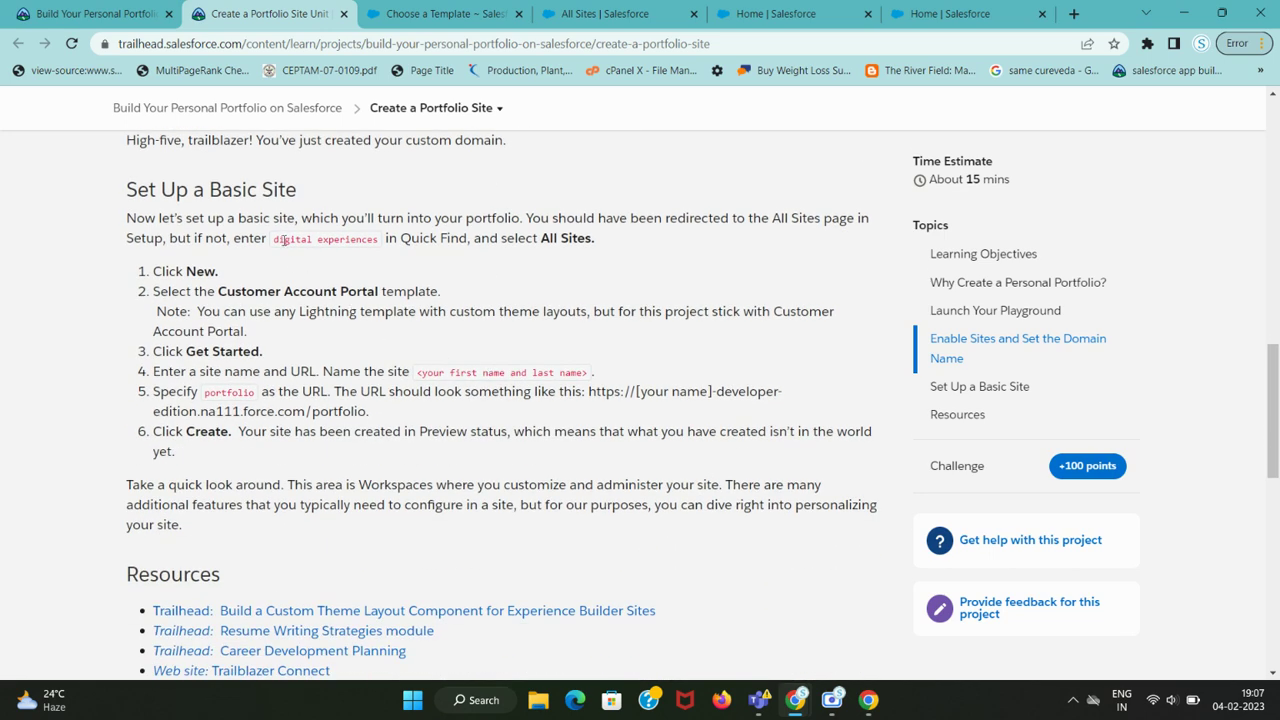
{"action": "left_click_drag", "start_coordinate": [275, 240], "coordinate": [380, 240]}
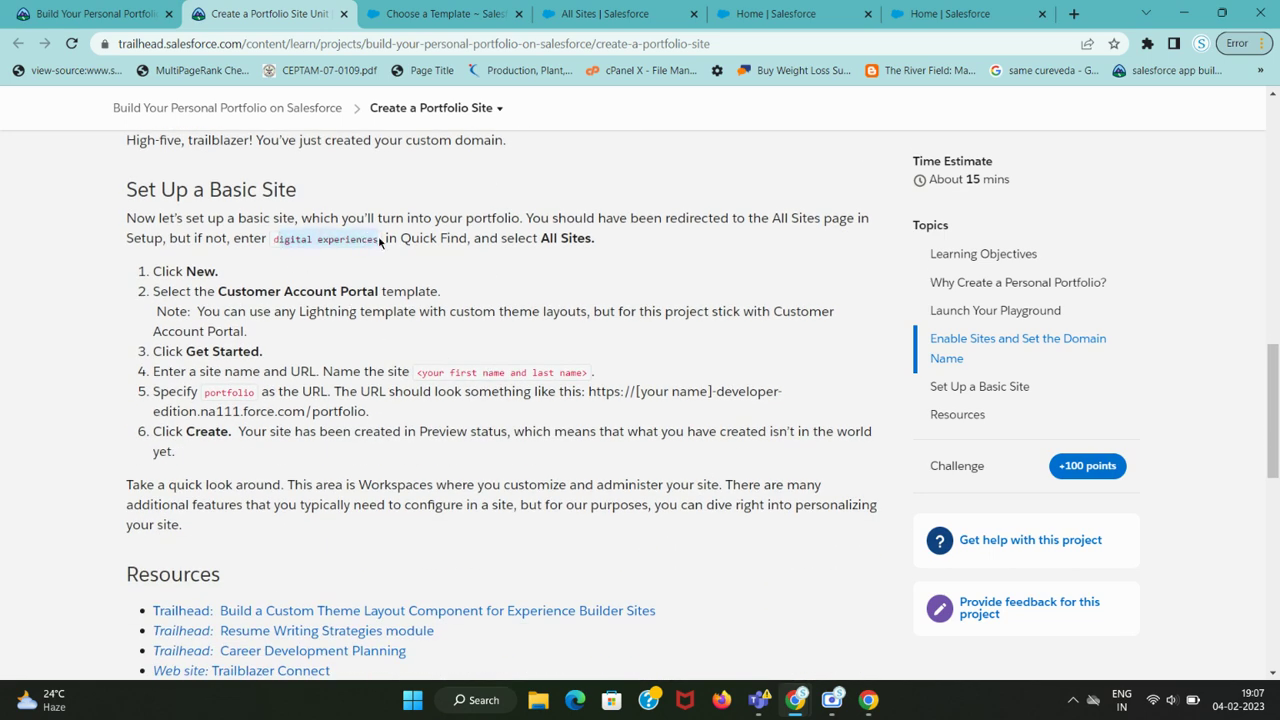
{"action": "left_click", "coordinate": [616, 10]}
{"action": "left_click", "coordinate": [725, 12]}
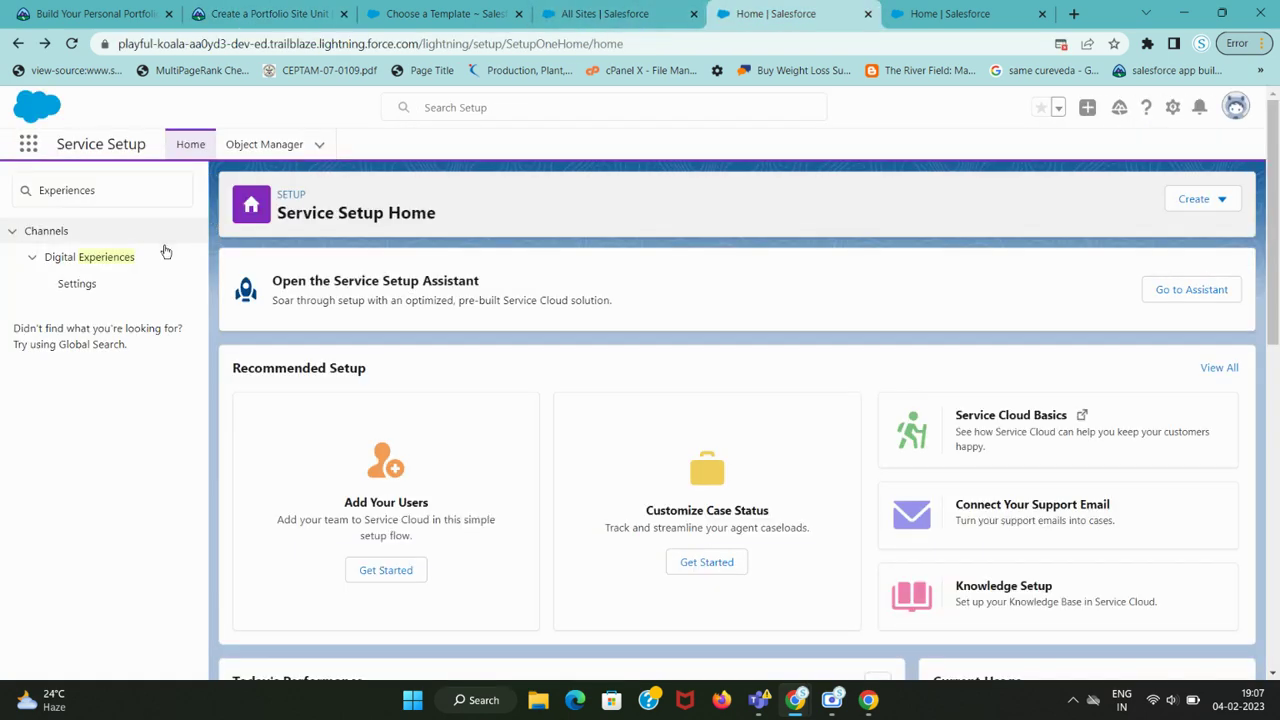
{"action": "left_click", "coordinate": [73, 45]}
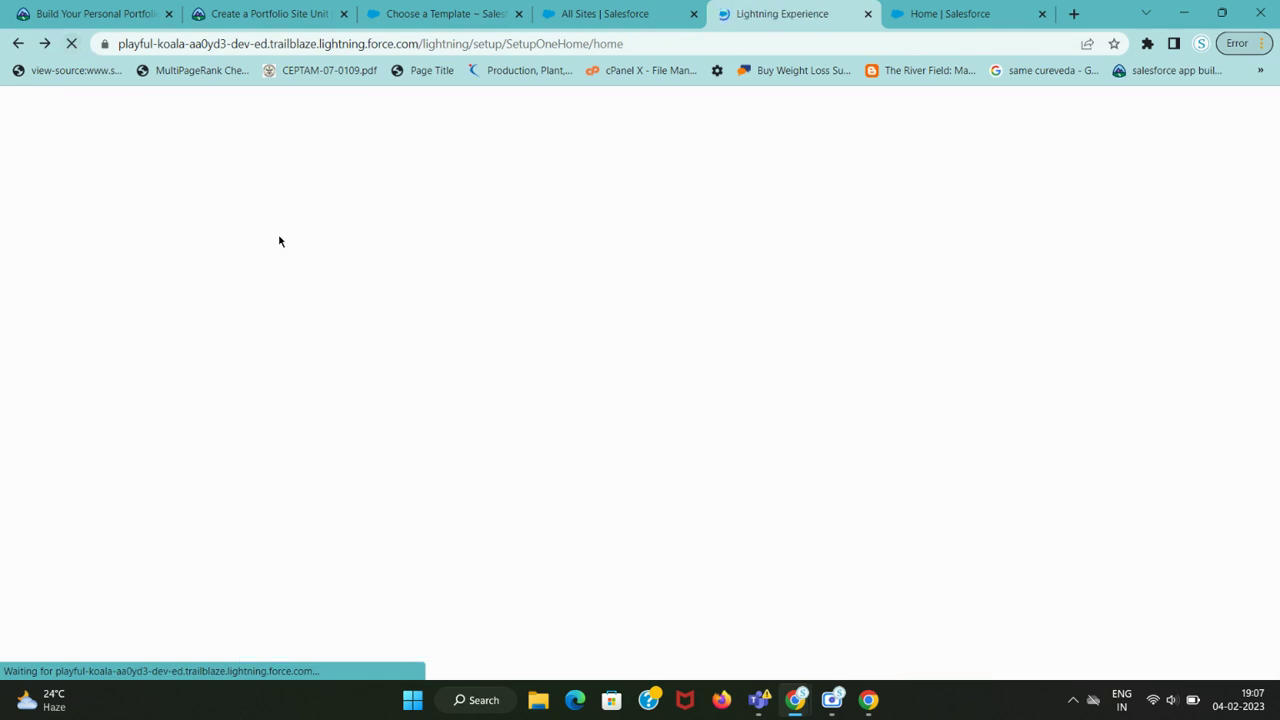
{"action": "left_click", "coordinate": [280, 6]}
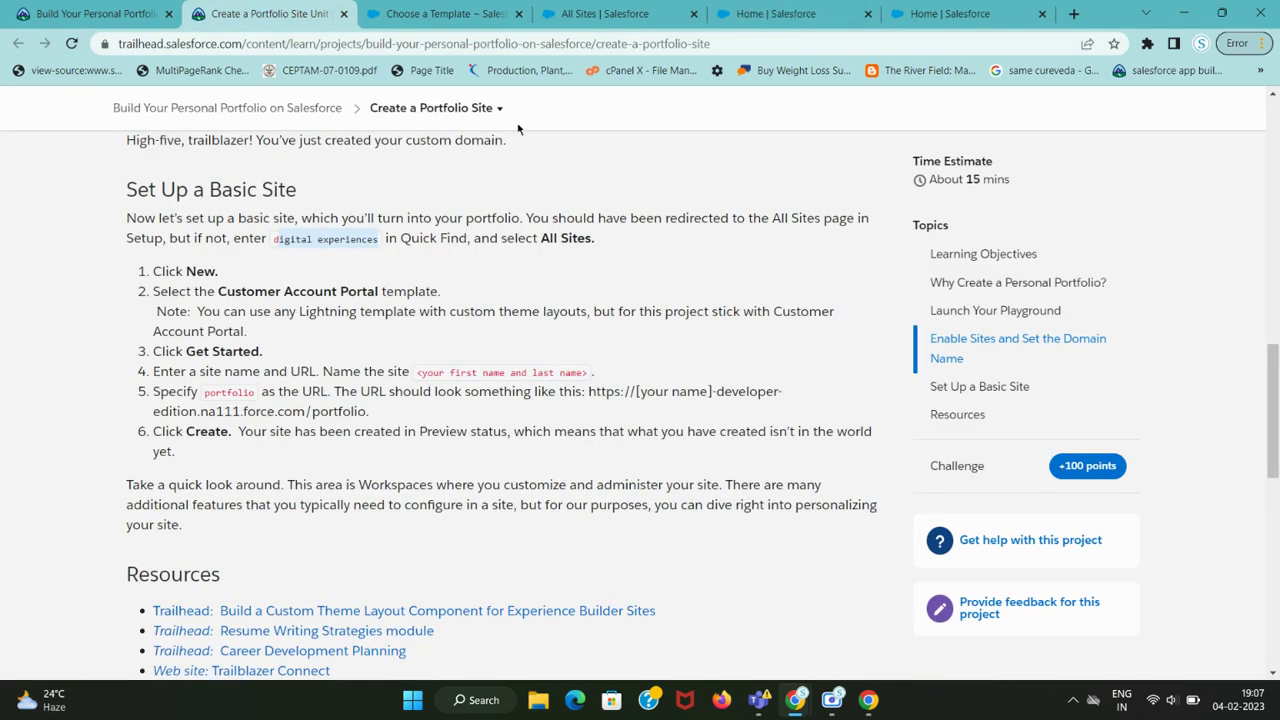
- Search Setup for "Experiences", open the All Sites page, and move its browser tab directly after the Trailhead tab
{"action": "left_click", "coordinate": [775, 13]}
{"action": "left_click", "coordinate": [82, 197]}
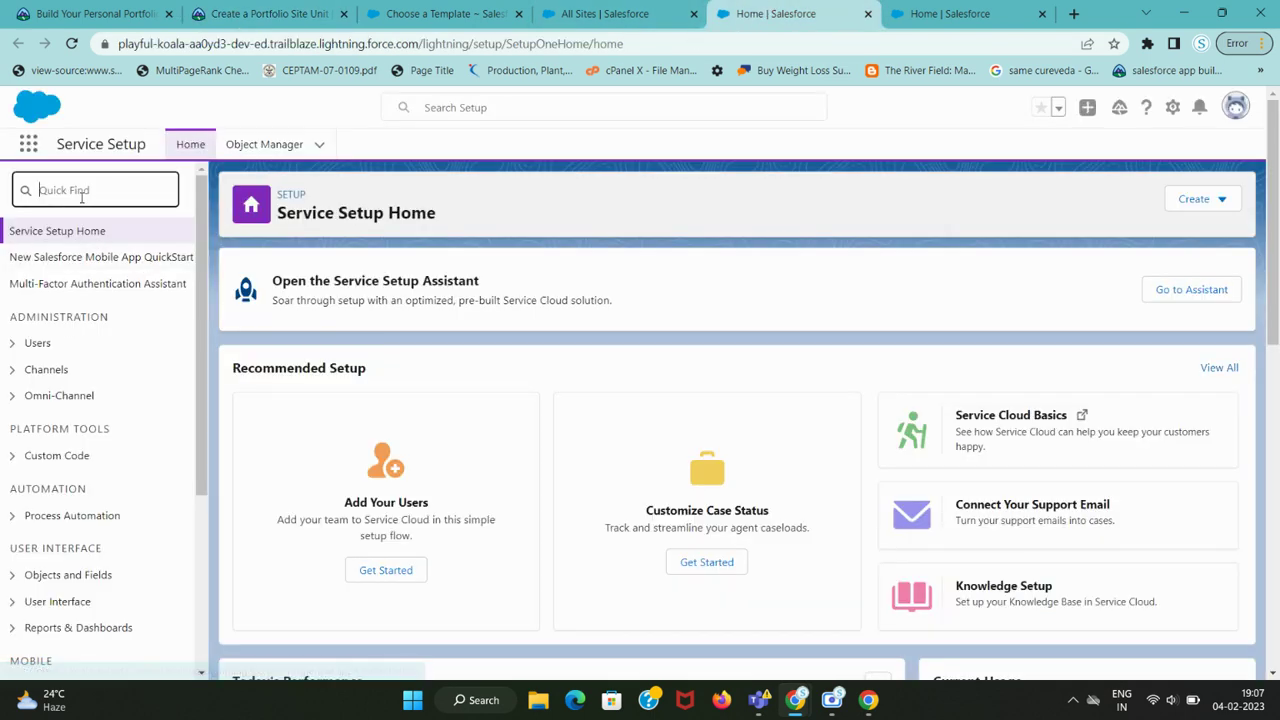
{"action": "type", "text": "Experiences"}
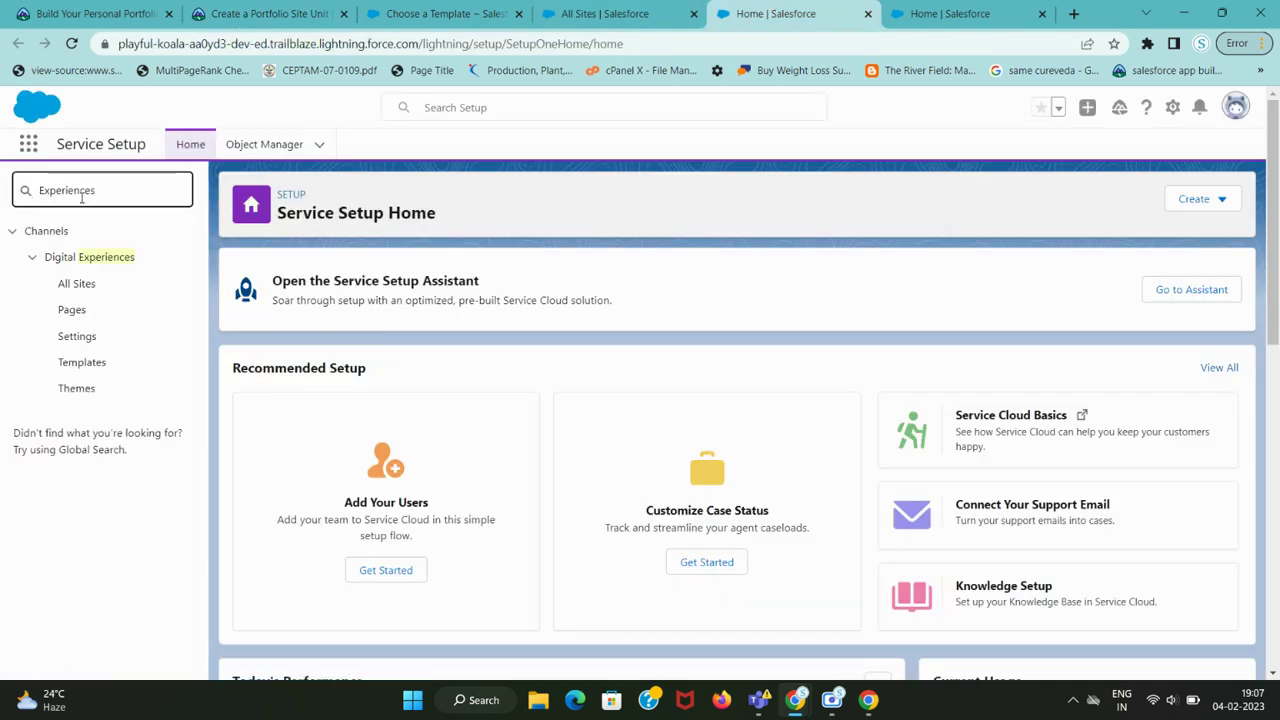
{"action": "left_click", "coordinate": [76, 287]}
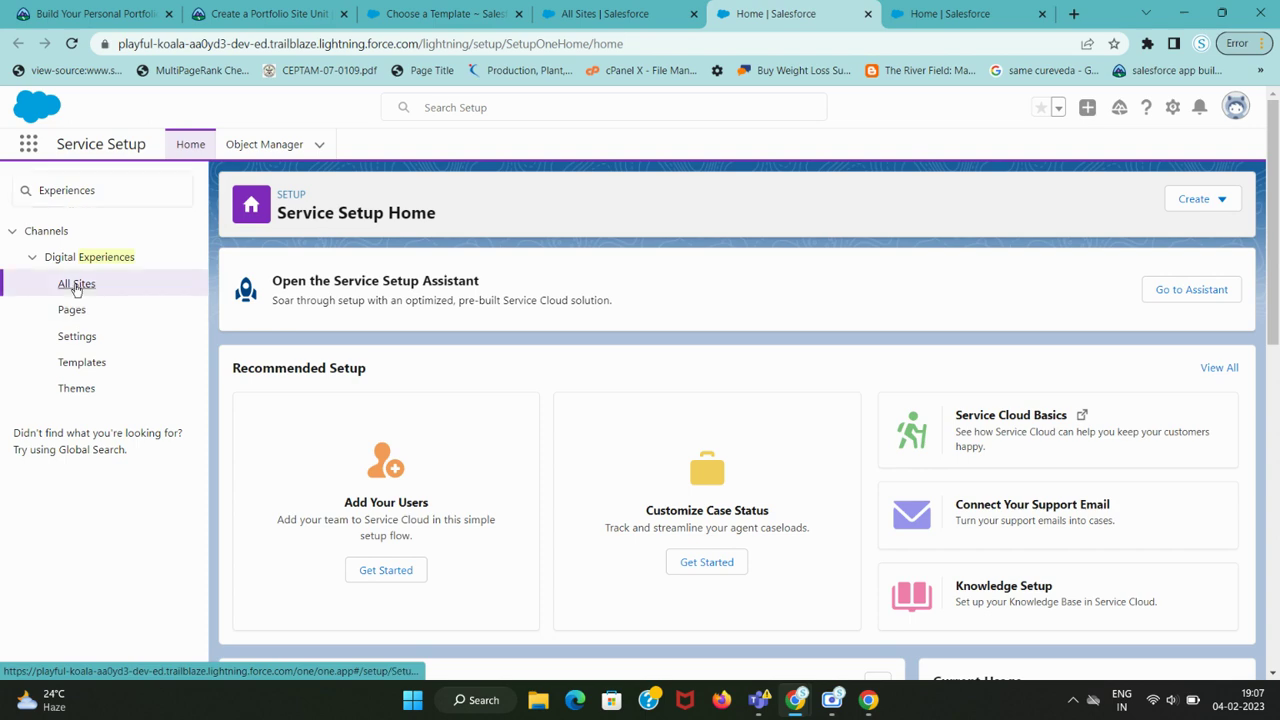
{"action": "left_click_drag", "start_coordinate": [780, 13], "coordinate": [433, 13]}
- Copy the template name Customer Account Portal from Trailhead's Set Up a Basic Site instructions
{"action": "left_click", "coordinate": [280, 14]}
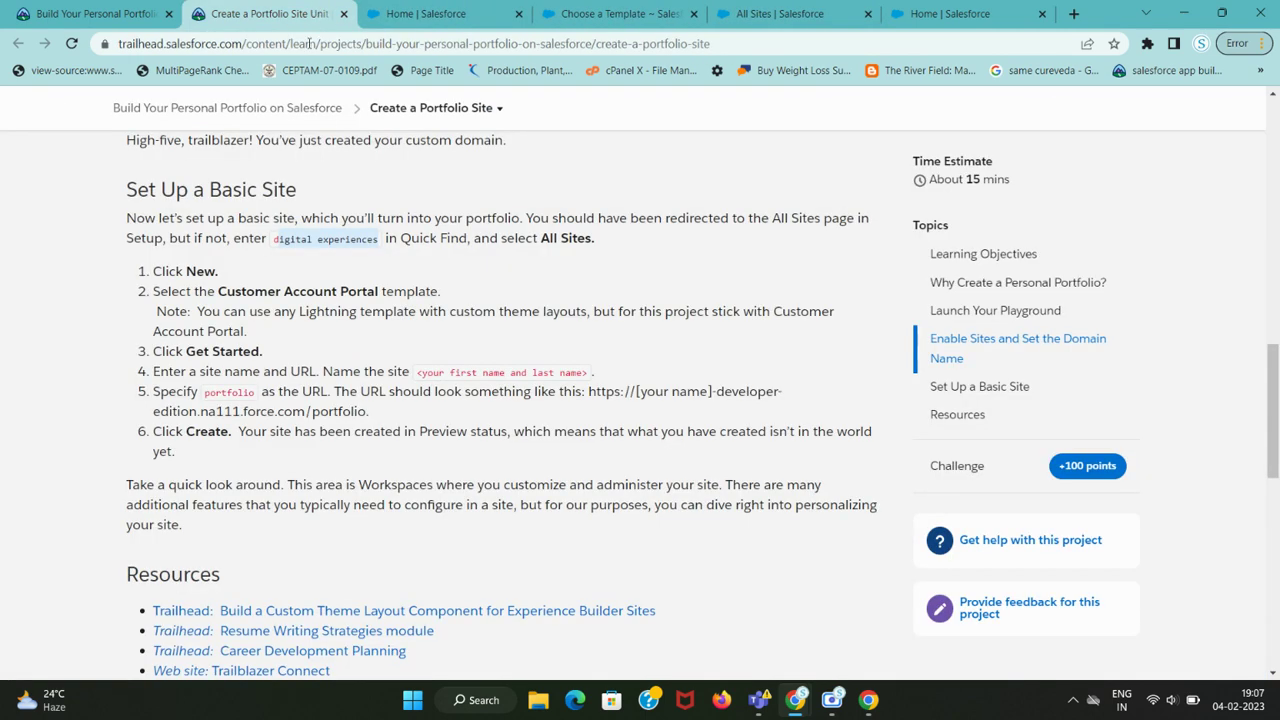
{"action": "left_click_drag", "start_coordinate": [184, 272], "coordinate": [440, 291]}
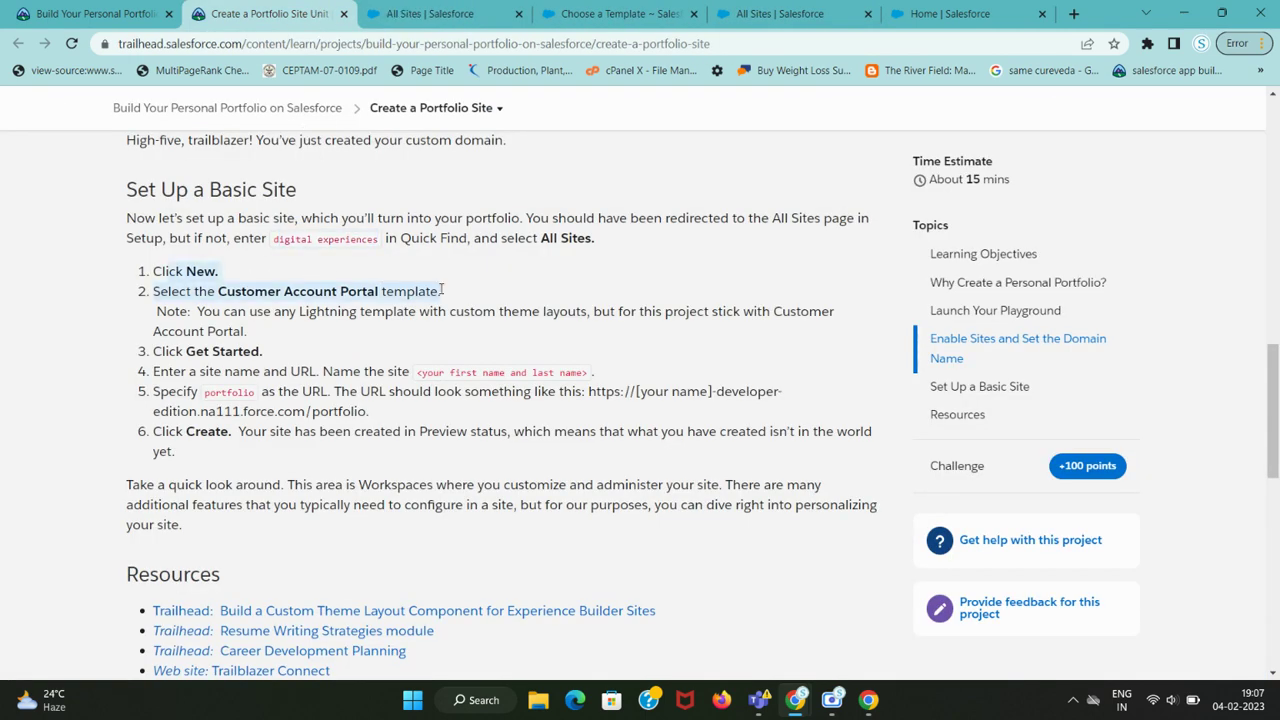
{"action": "left_click", "coordinate": [220, 293]}
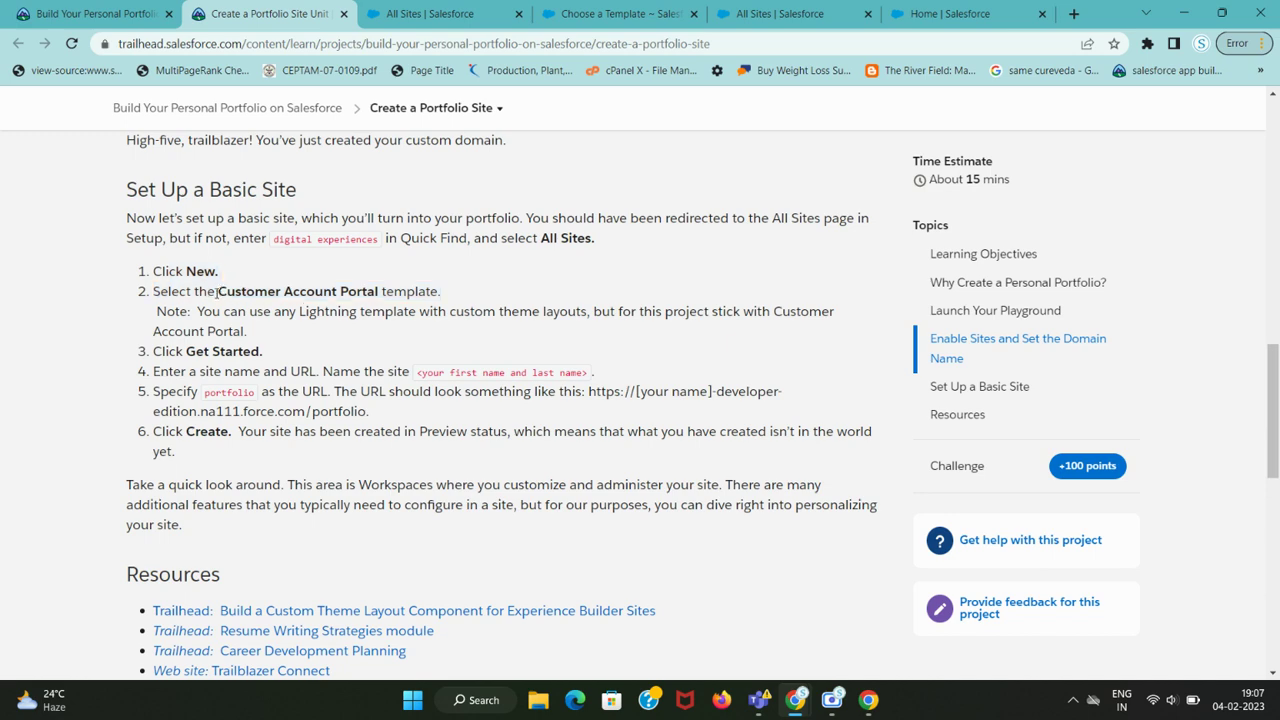
{"action": "left_click_drag", "start_coordinate": [217, 292], "coordinate": [383, 290]}
{"action": "key", "text": "ctrl+c"}
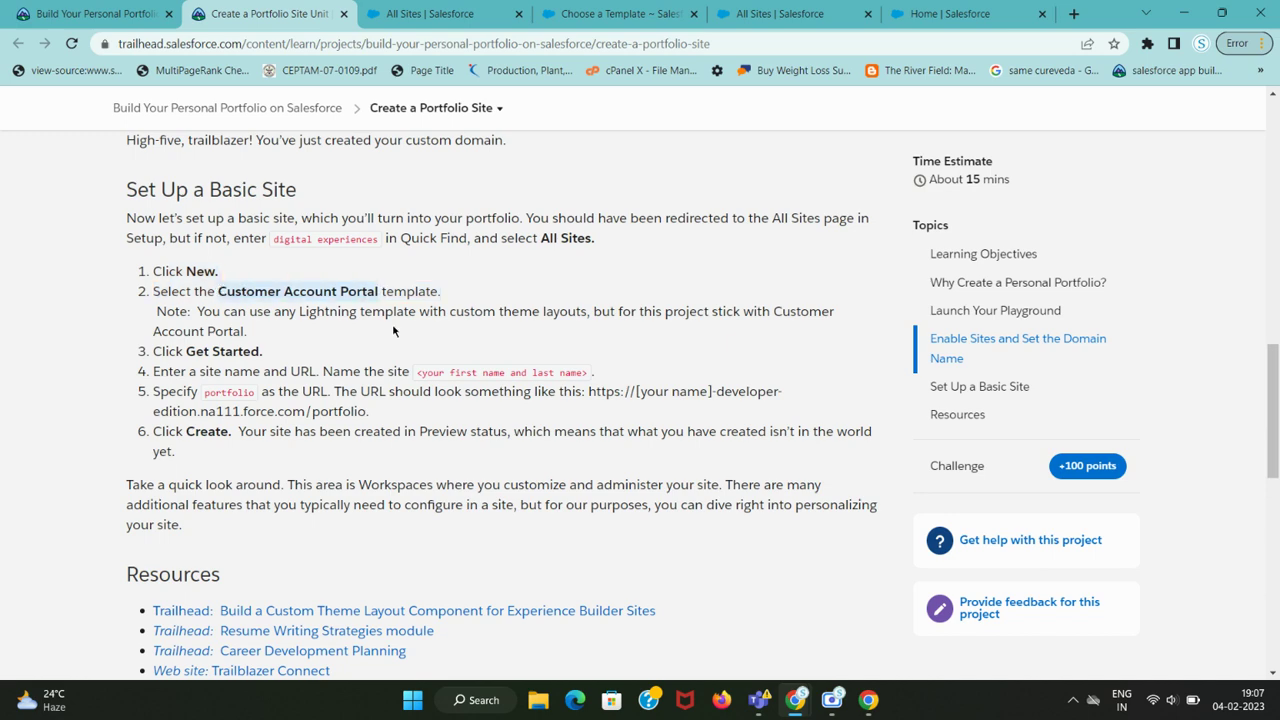
- Start a new Experience Cloud site from the All Sites page and bring up the template chooser
{"action": "key", "text": "ctrl+Tab"}
{"action": "key", "text": "ctrl+shift+Tab"}
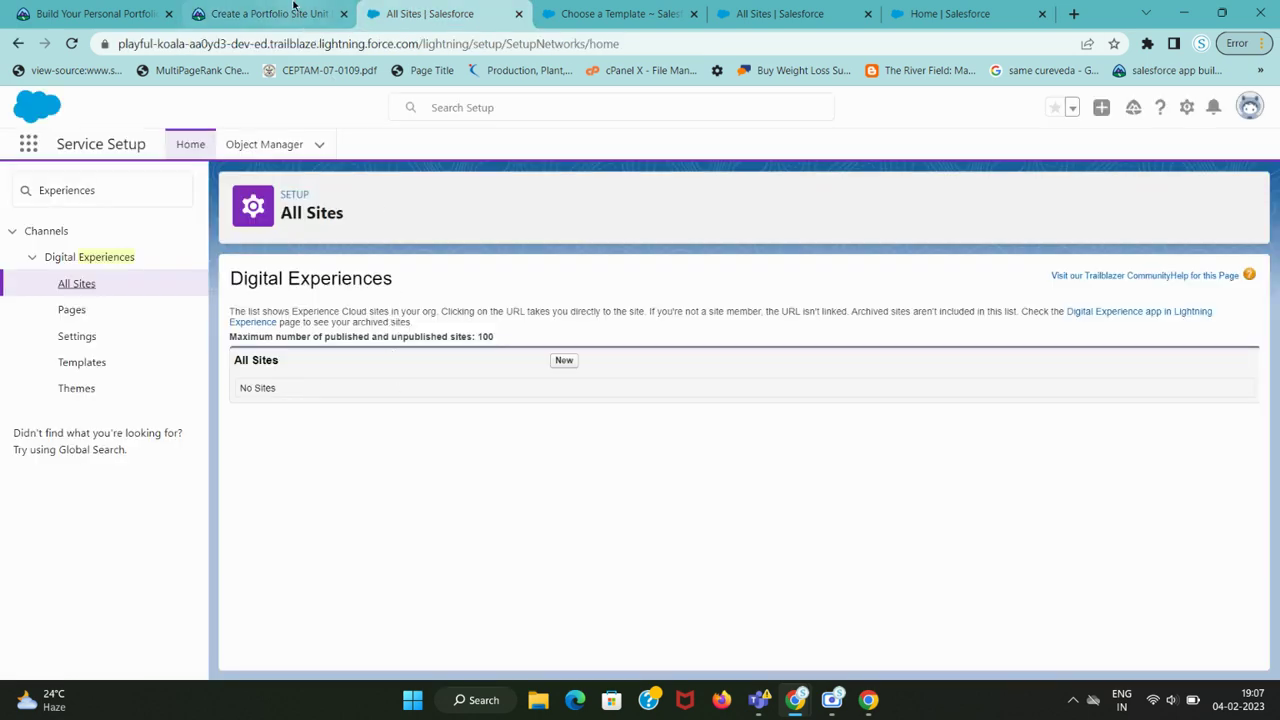
{"action": "key", "text": "ctrl+Tab"}
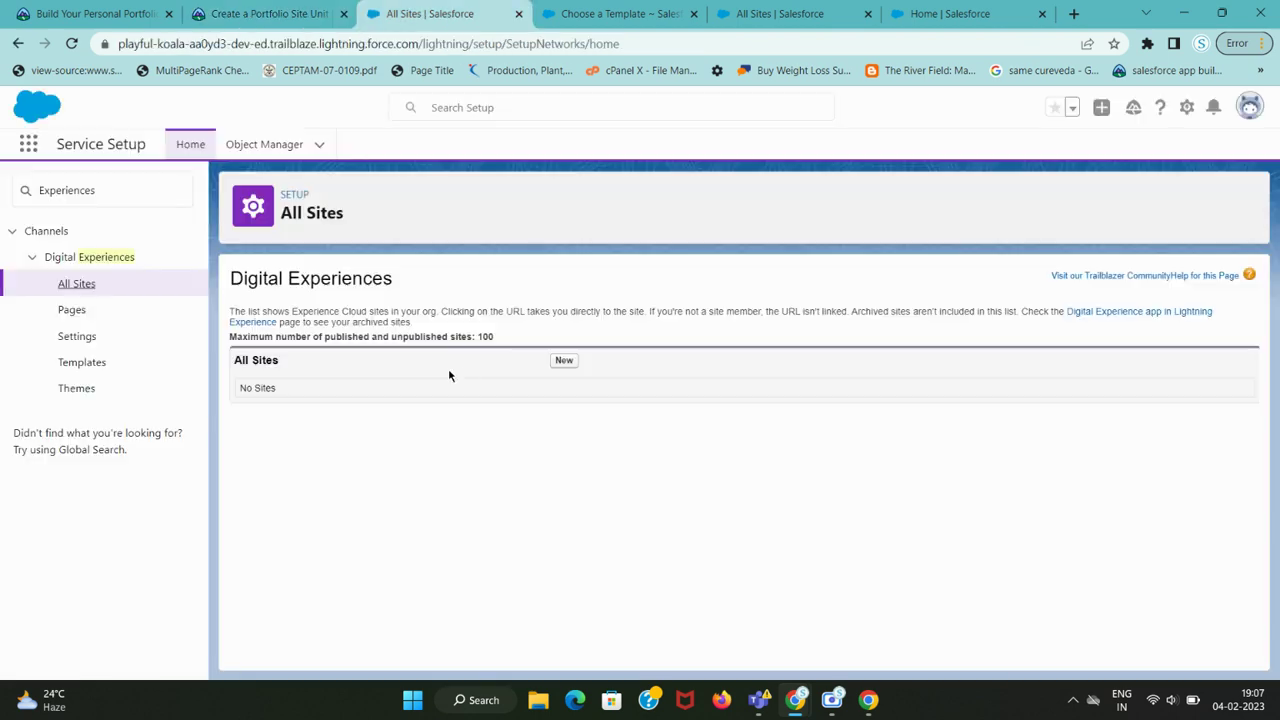
{"action": "left_click", "coordinate": [564, 362]}
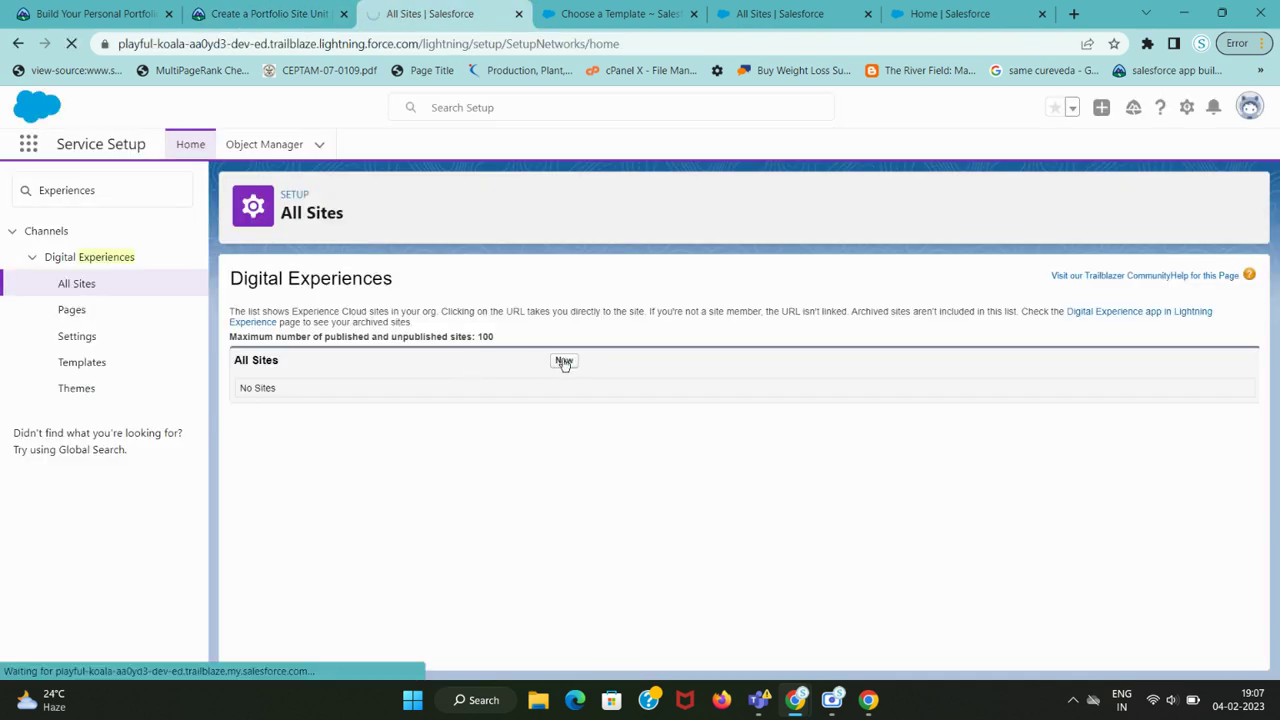
{"action": "left_click", "coordinate": [306, 10]}
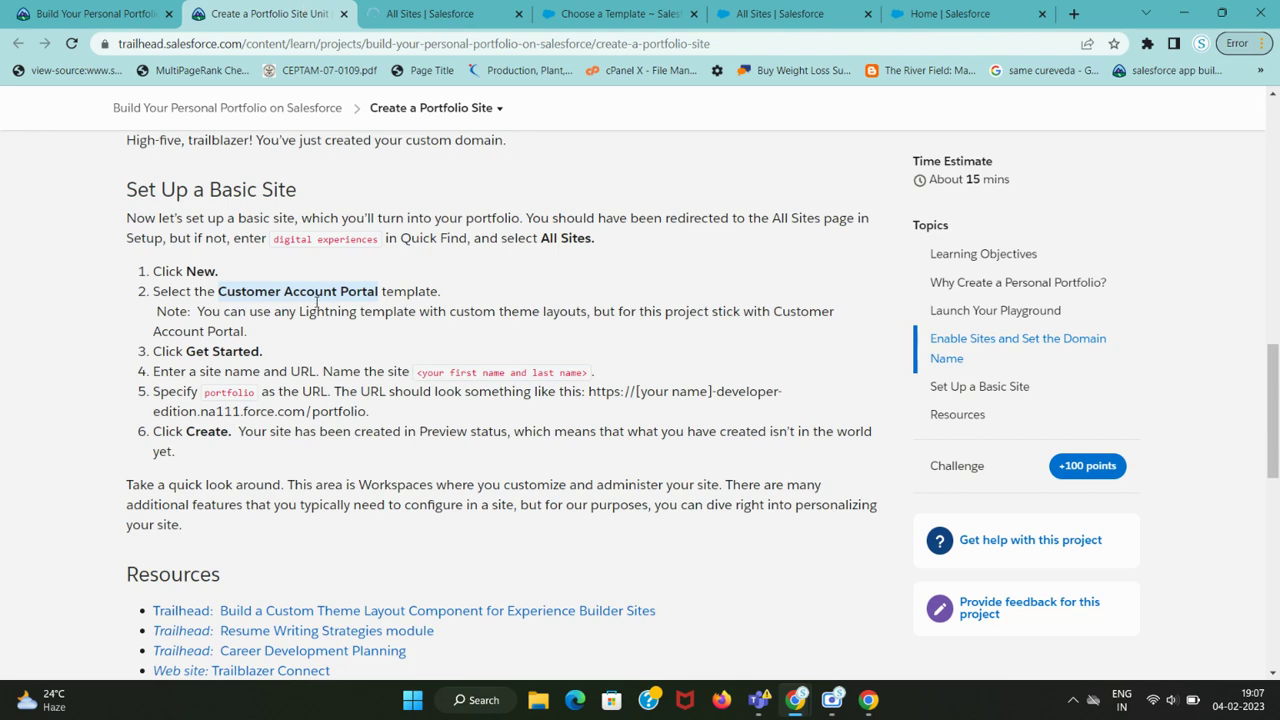
{"action": "key", "text": "ctrl+Tab"}
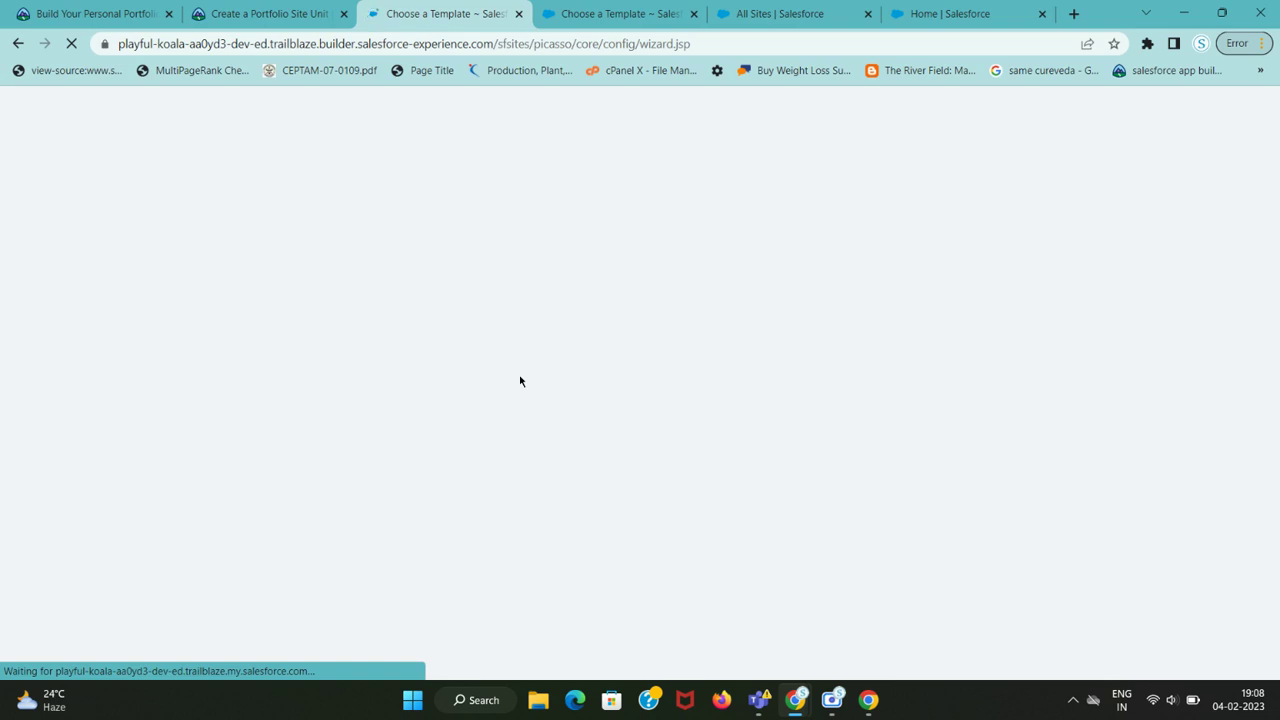
- Find the Customer Account Portal template in the template chooser and get started with it
{"action": "key", "text": "ctrl+f"}
{"action": "key", "text": "ctrl+v"}
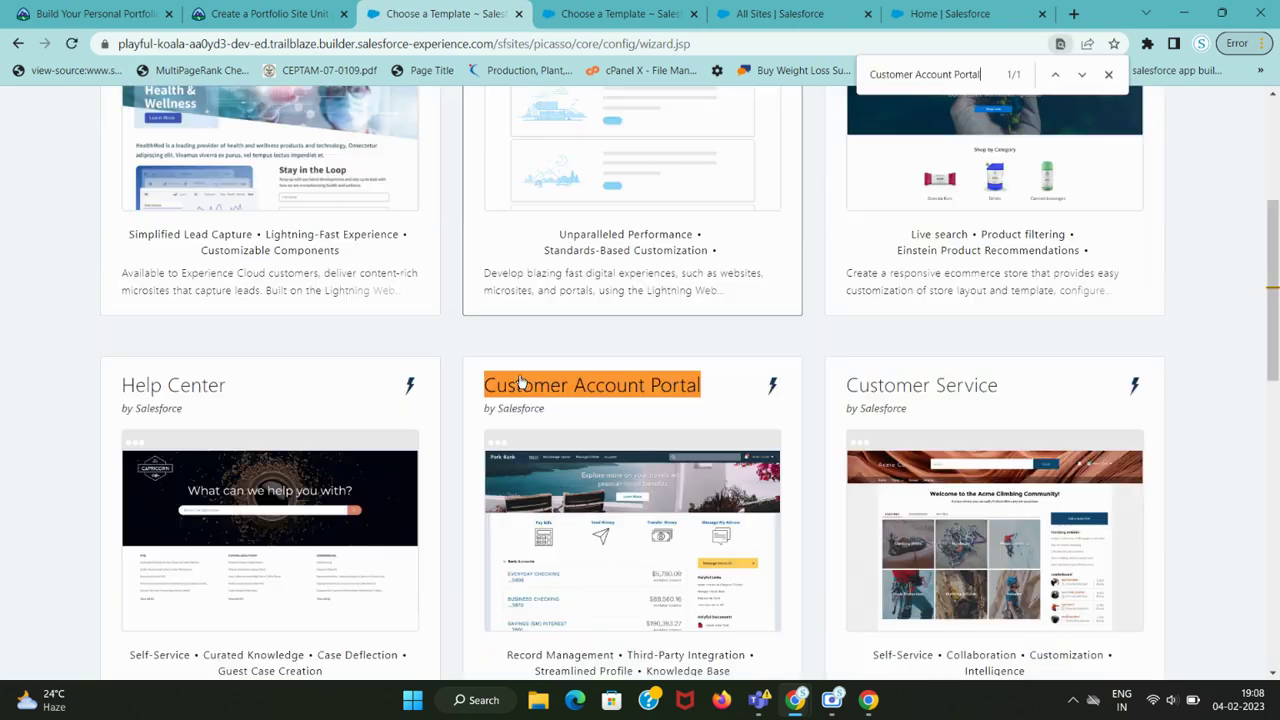
{"action": "left_click", "coordinate": [520, 382]}
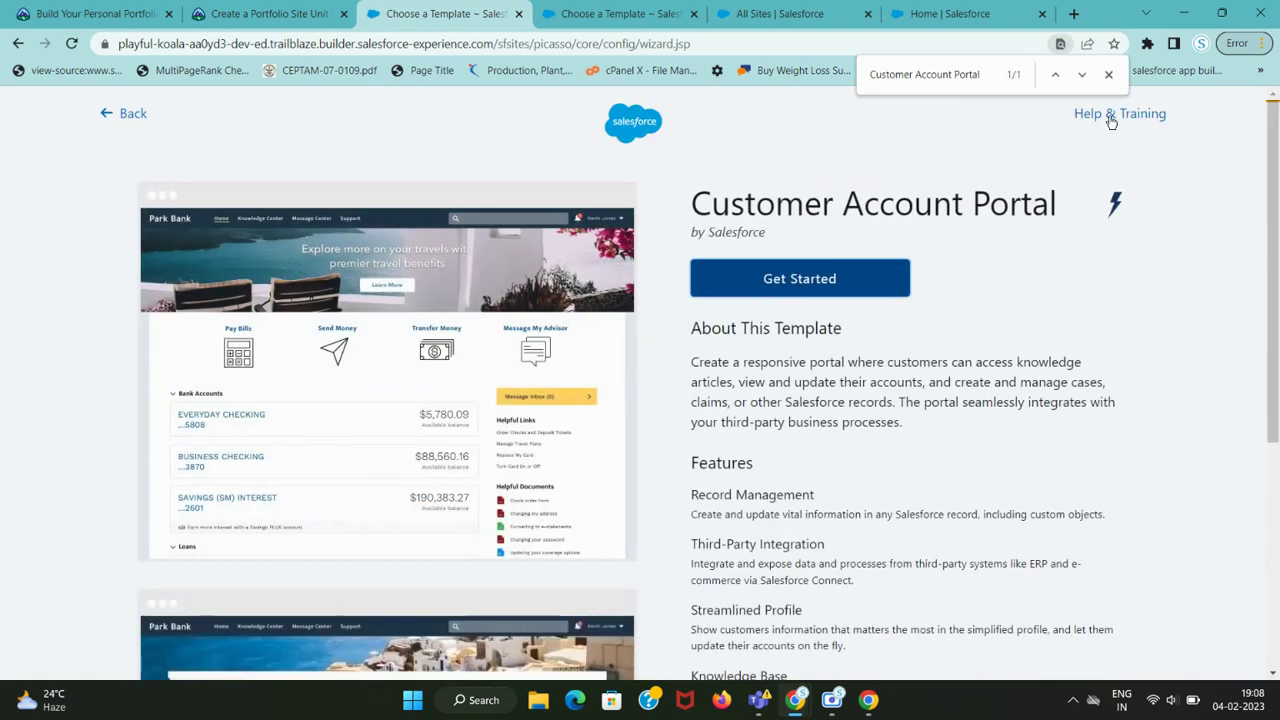
{"action": "left_click", "coordinate": [1109, 76]}
{"action": "left_click", "coordinate": [837, 286]}
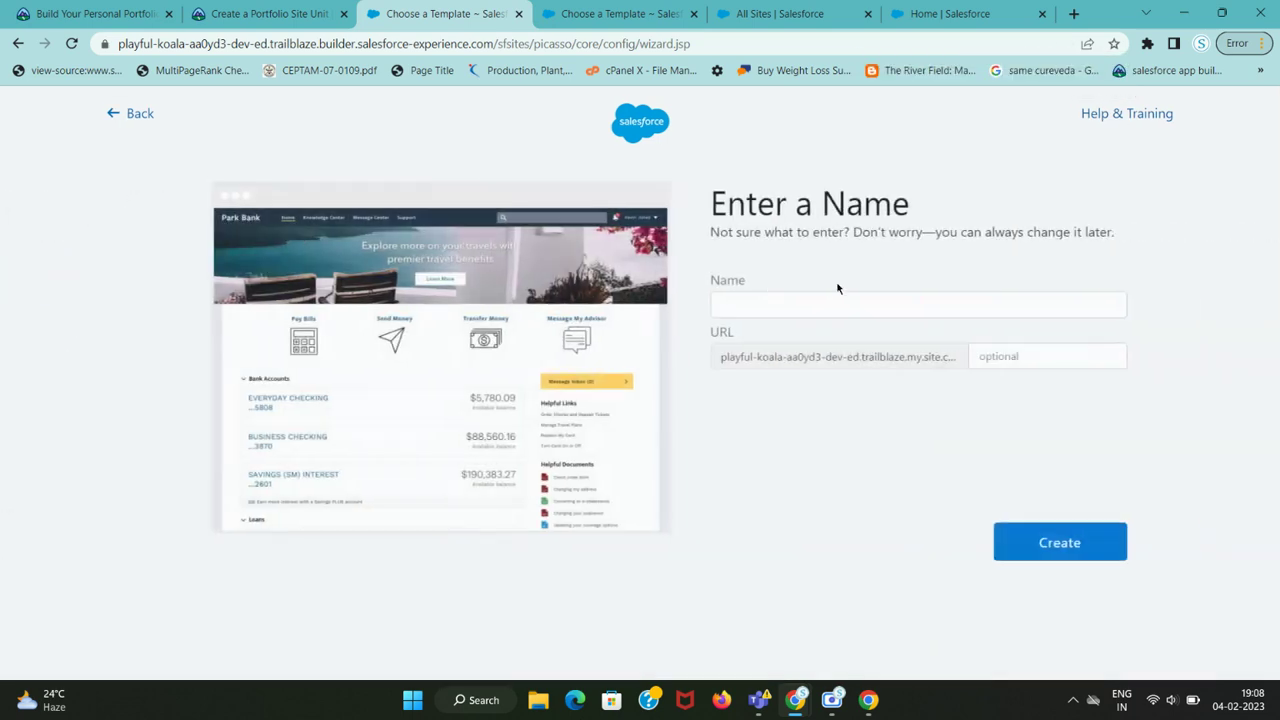
- Check Trailhead's site naming instruction and enter the full name as the site's name
{"action": "key", "text": "ctrl+shift+Tab"}
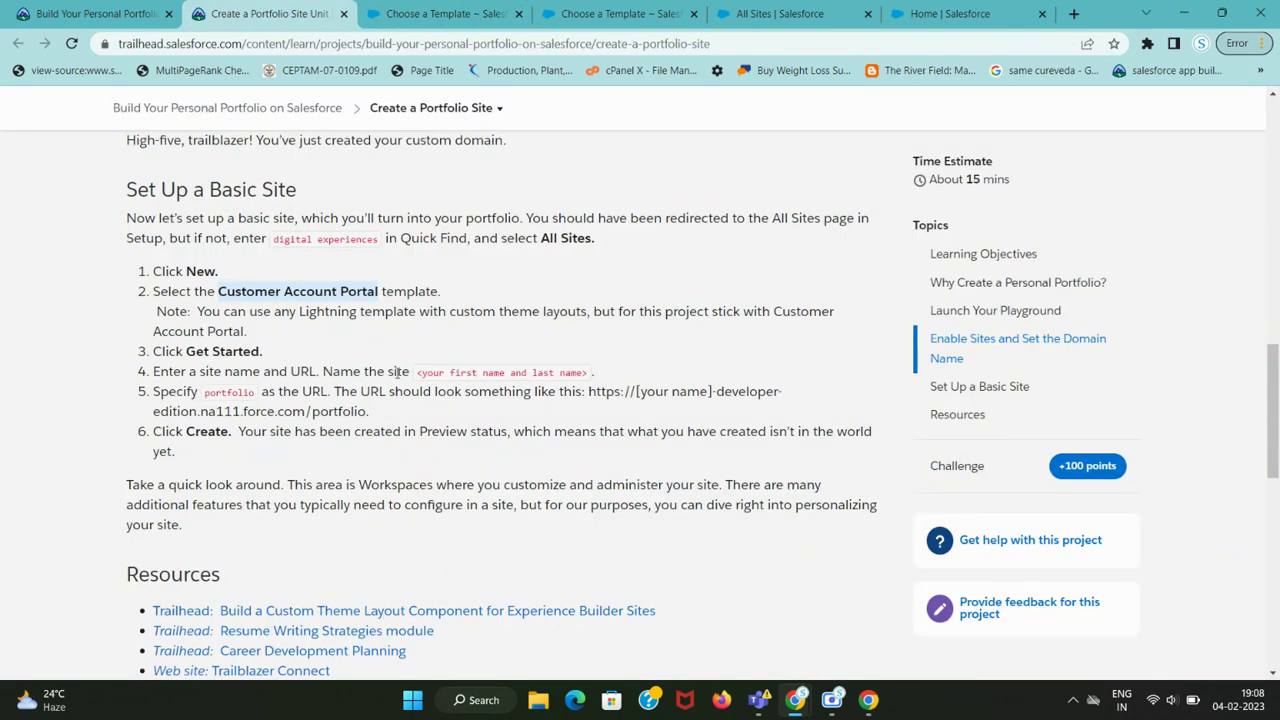
{"action": "left_click_drag", "start_coordinate": [418, 372], "coordinate": [616, 376]}
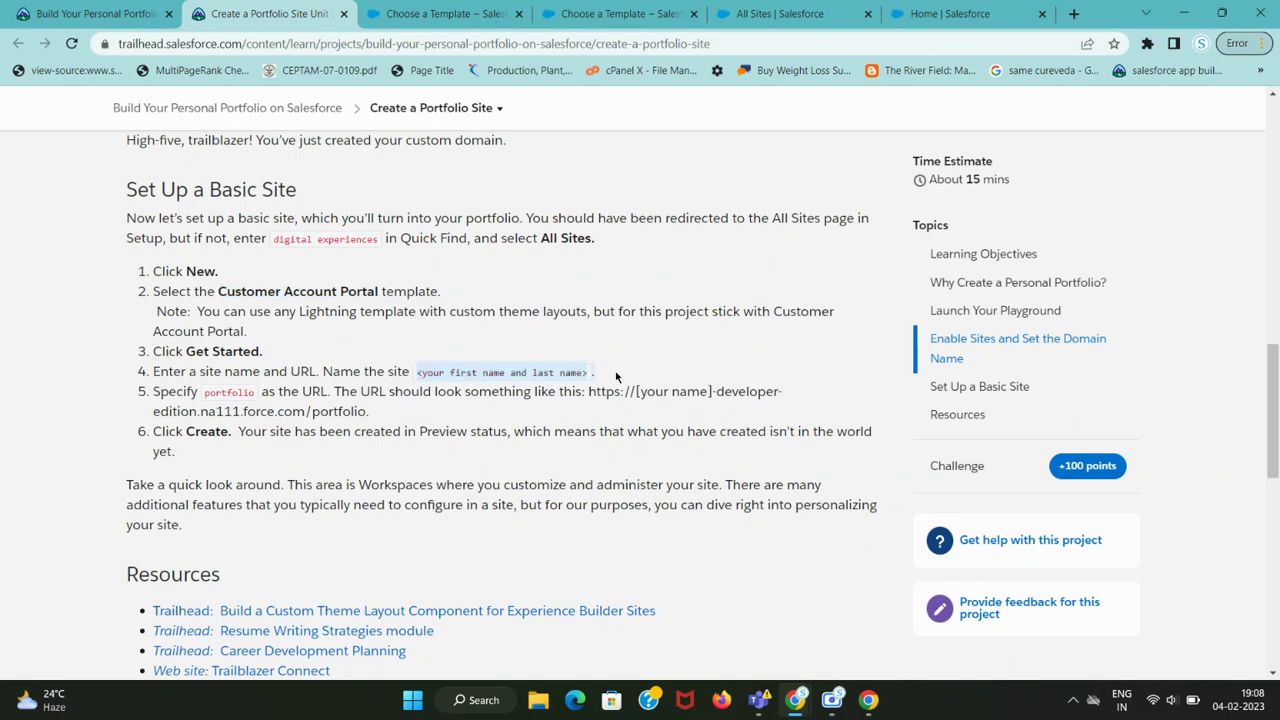
{"action": "key", "text": "ctrl+Tab"}
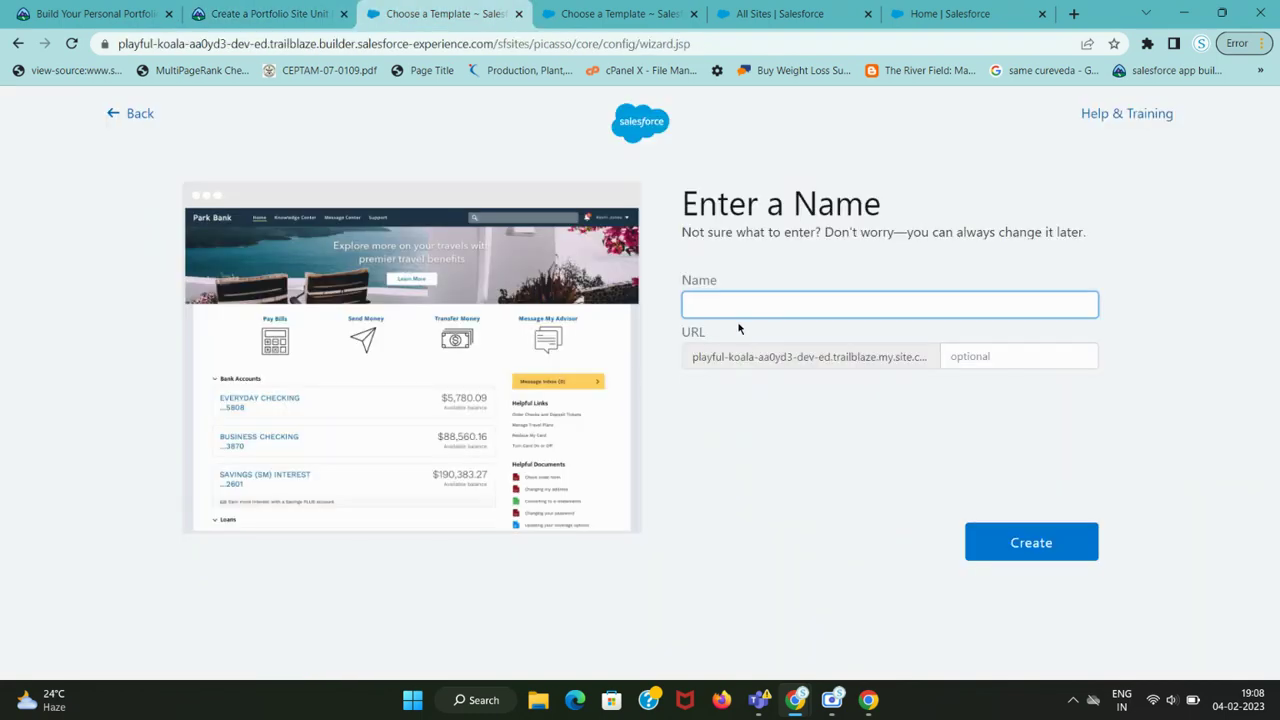
{"action": "type", "text": "Saurabh Shende"}
- Reuse the site's name as its URL ending and try to create the site
{"action": "key", "text": "ctrl+shift+Tab"}
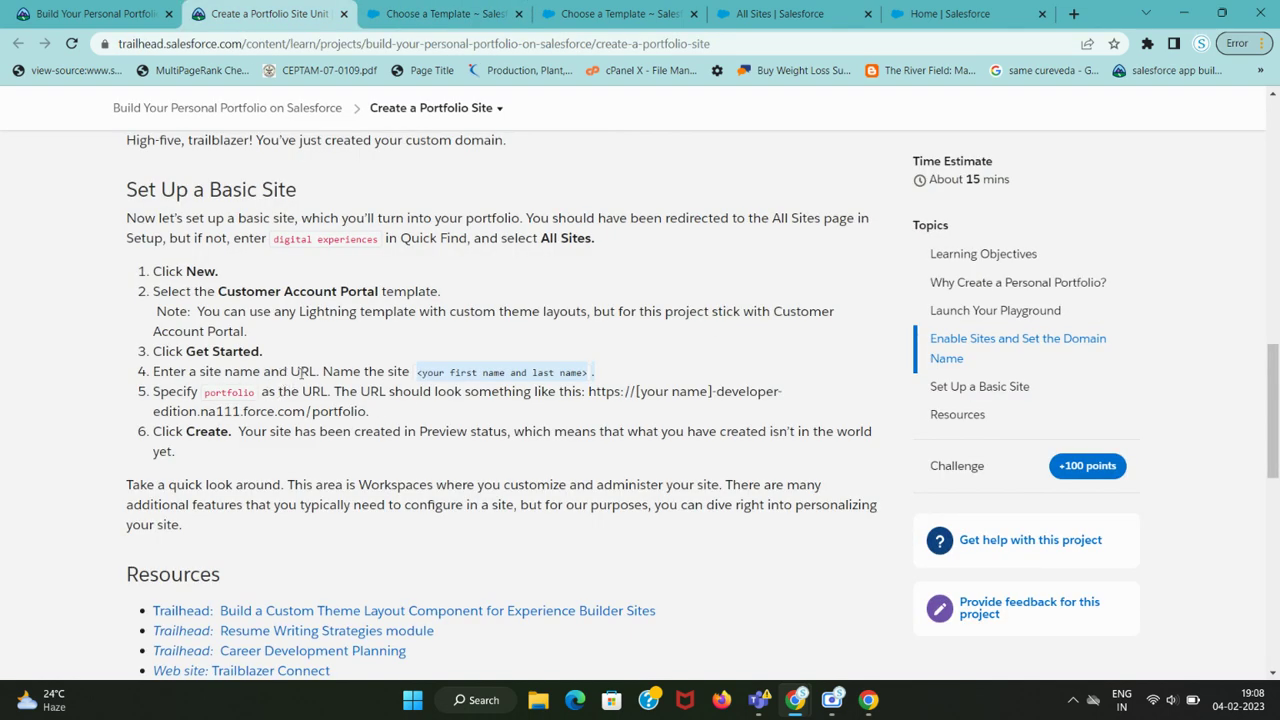
{"action": "key", "text": "ctrl+Tab"}
{"action": "left_click_drag", "start_coordinate": [788, 304], "coordinate": [681, 300]}
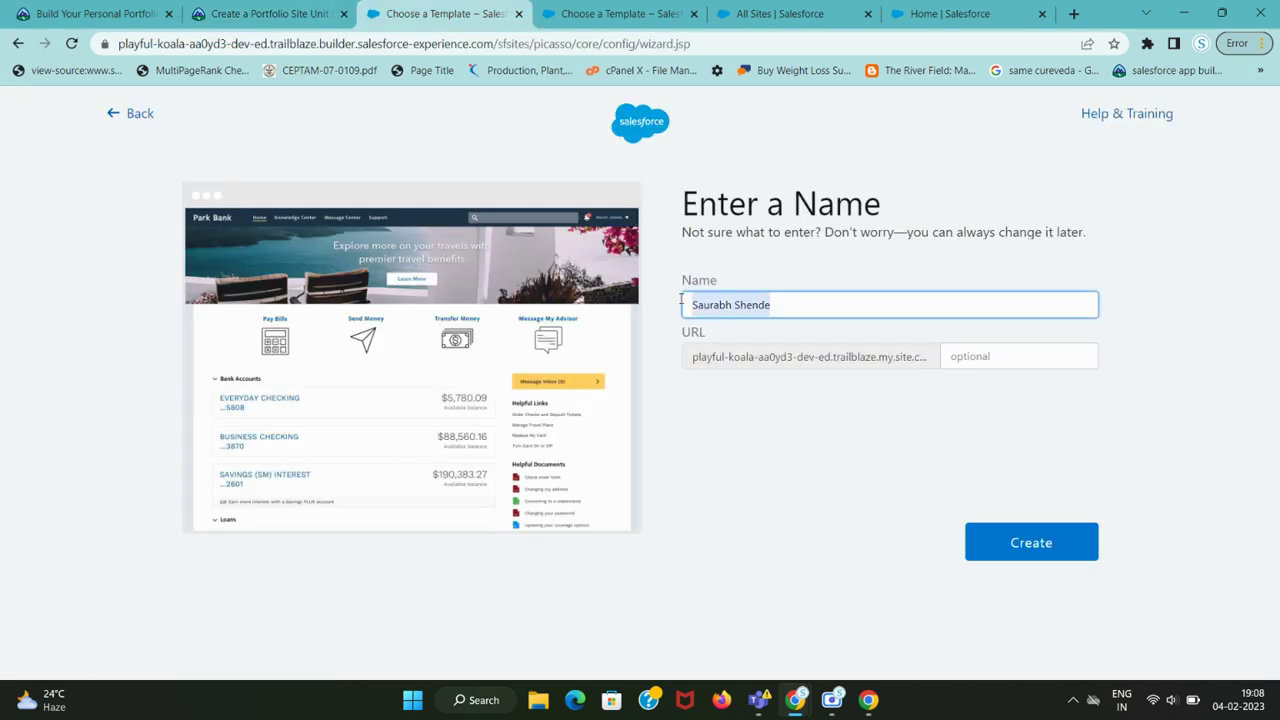
{"action": "key", "text": "ctrl+c"}
{"action": "left_click", "coordinate": [987, 356]}
{"action": "key", "text": "ctrl+v"}
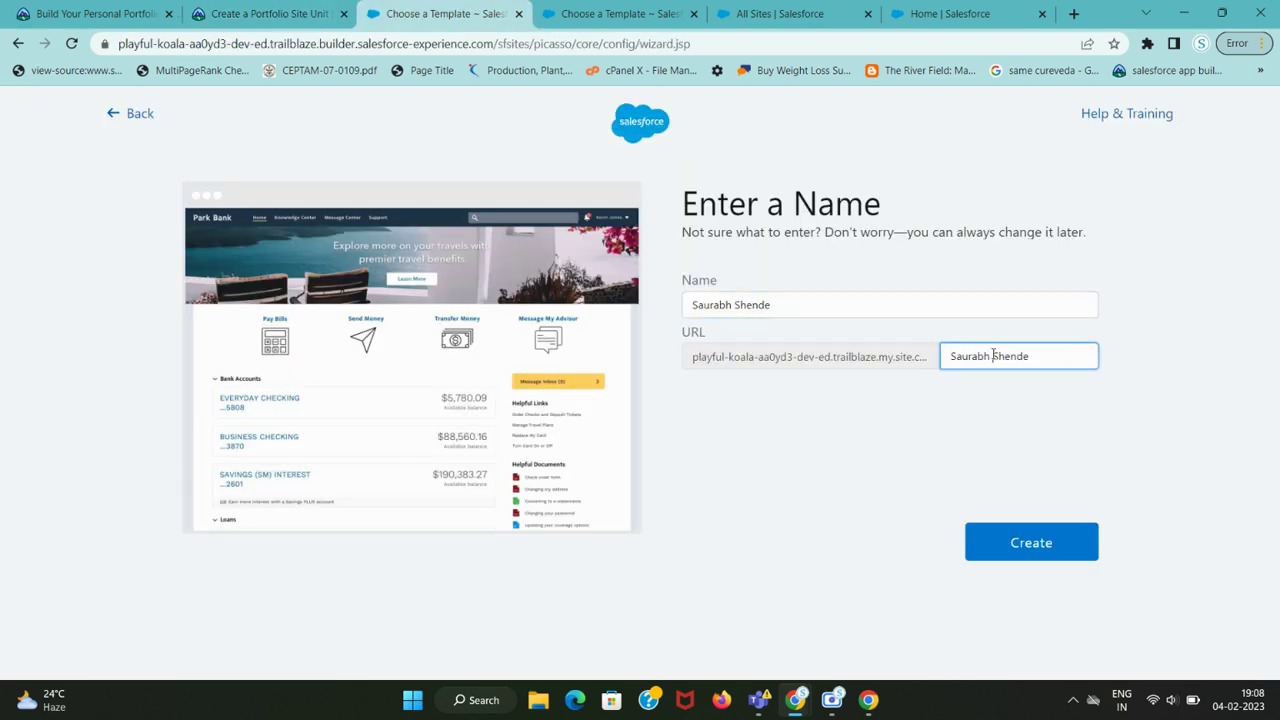
{"action": "left_click", "coordinate": [1024, 541]}
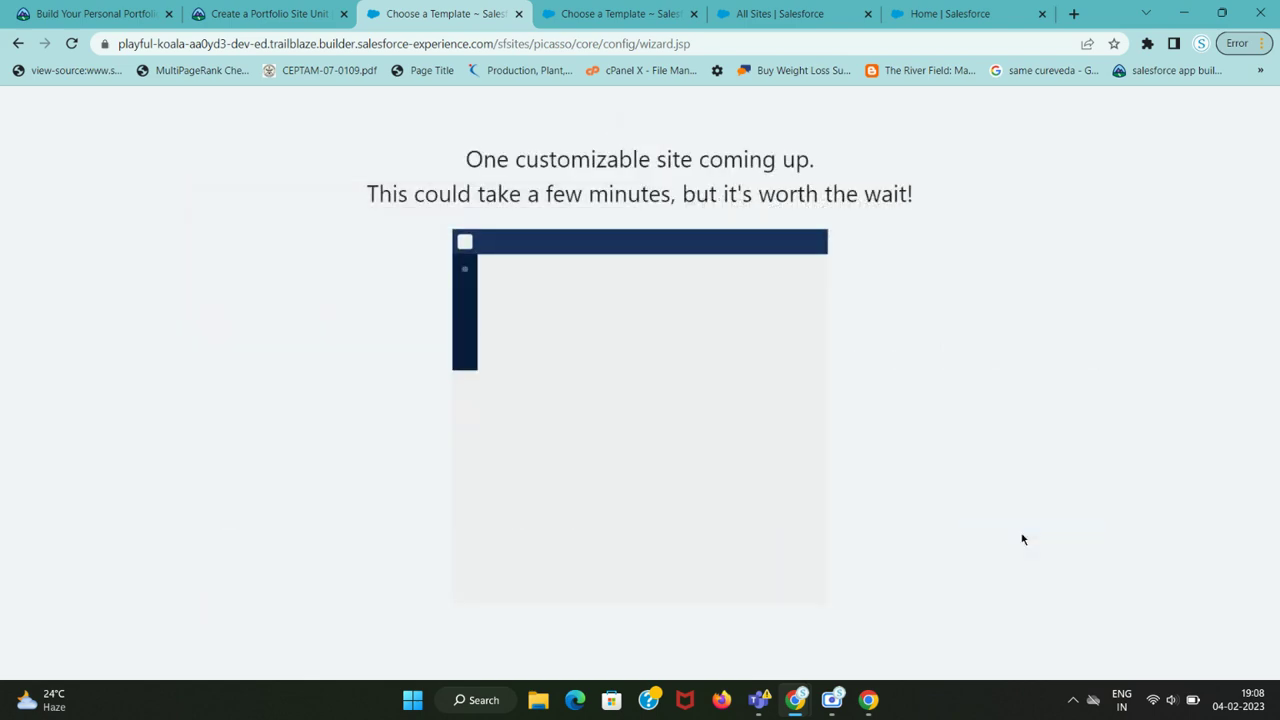
- Check the URL ending required by Trailhead, and start a new site again from the All Sites page
{"action": "key", "text": "ctrl+shift+Tab"}
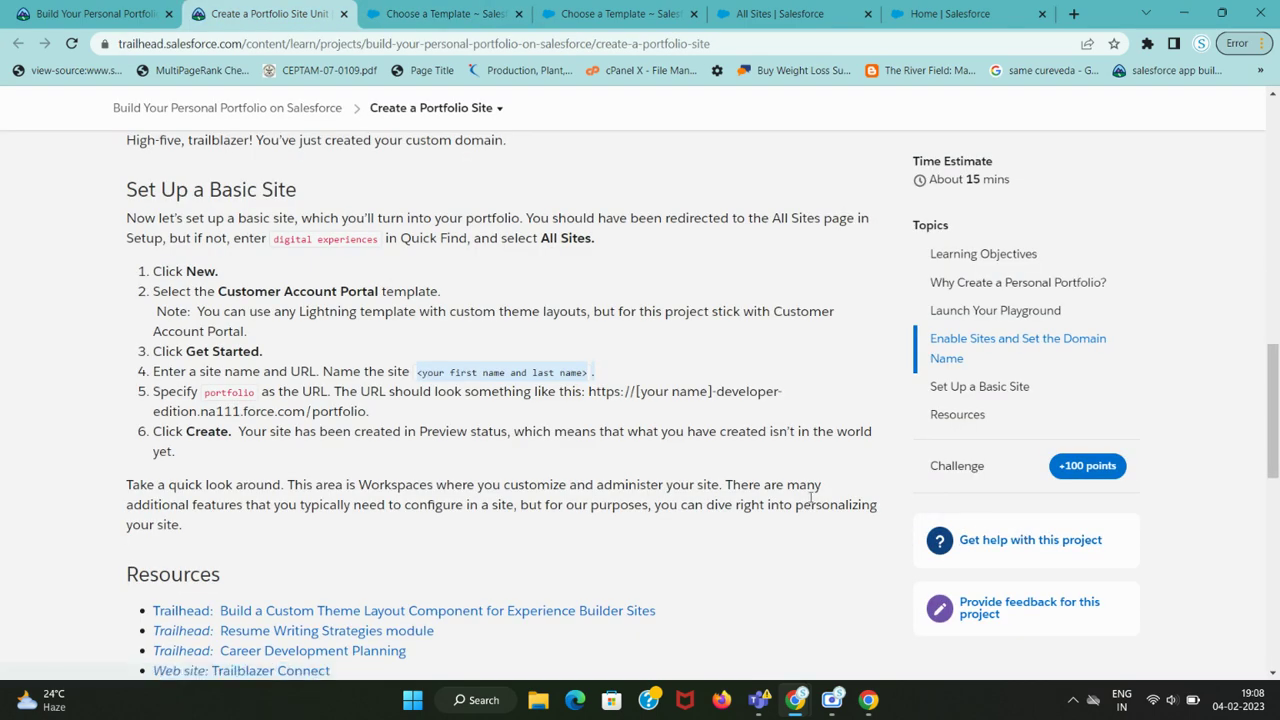
{"action": "double_click", "coordinate": [230, 393]}
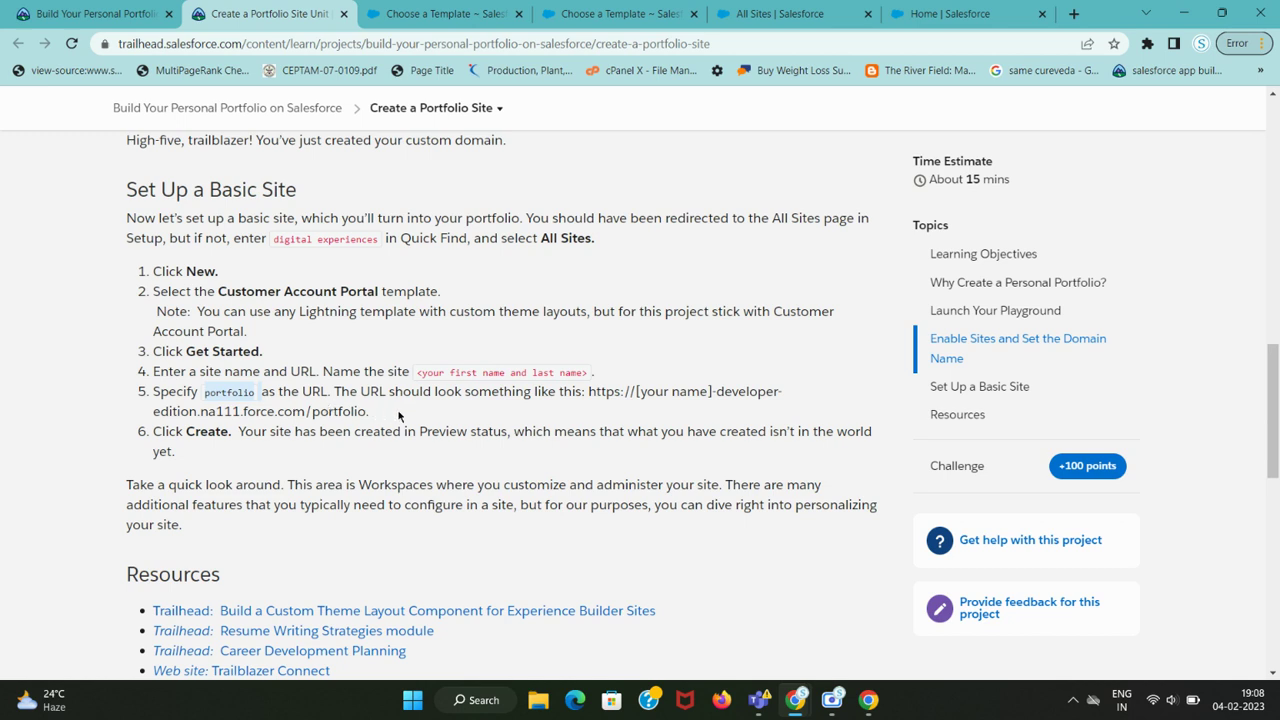
{"action": "key", "text": "ctrl+Tab"}
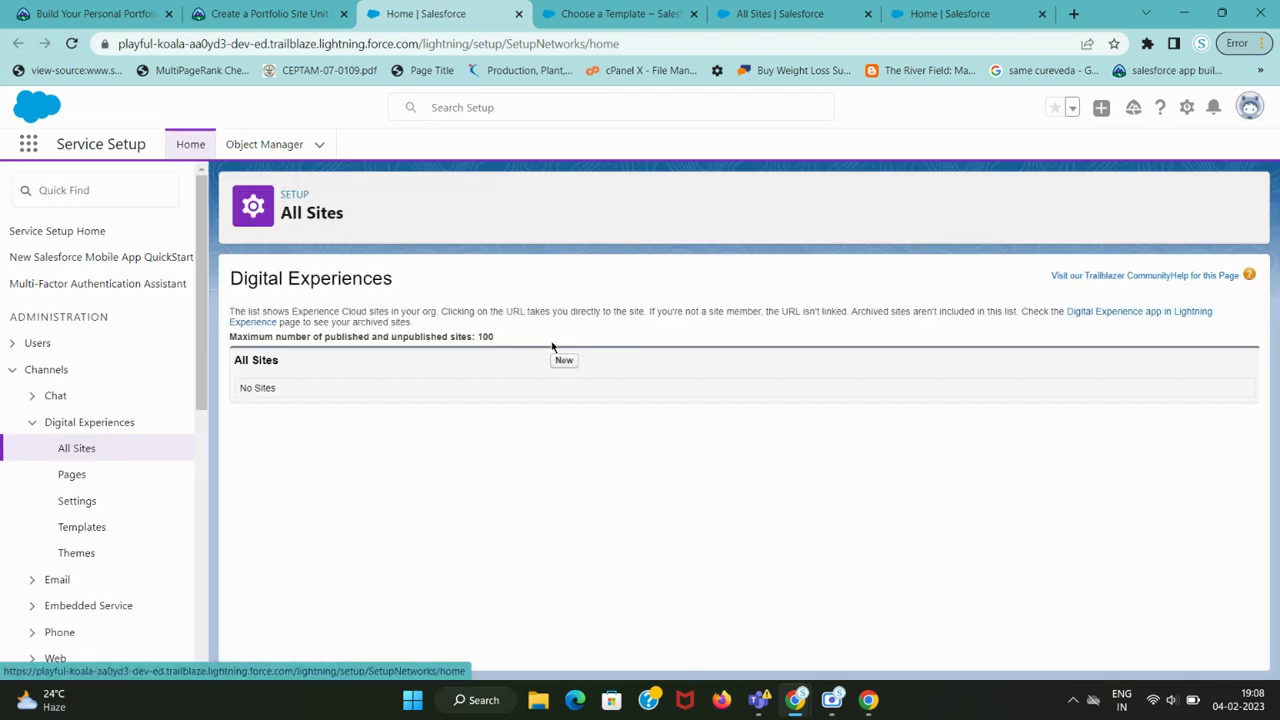
{"action": "left_click", "coordinate": [564, 362]}
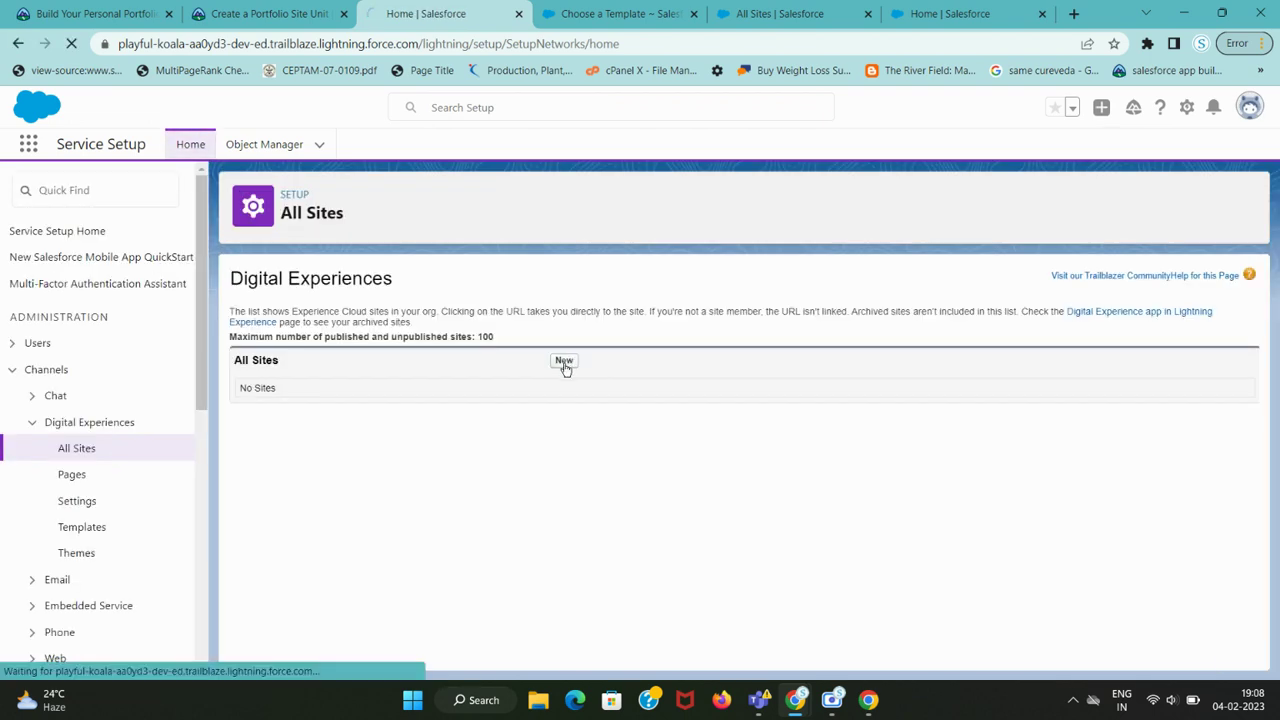
- Review Trailhead's instructions for the site name and URL while the template chooser loads
{"action": "left_click", "coordinate": [300, 13]}
{"action": "left_click_drag", "start_coordinate": [213, 372], "coordinate": [604, 376]}
{"action": "double_click", "coordinate": [229, 392]}
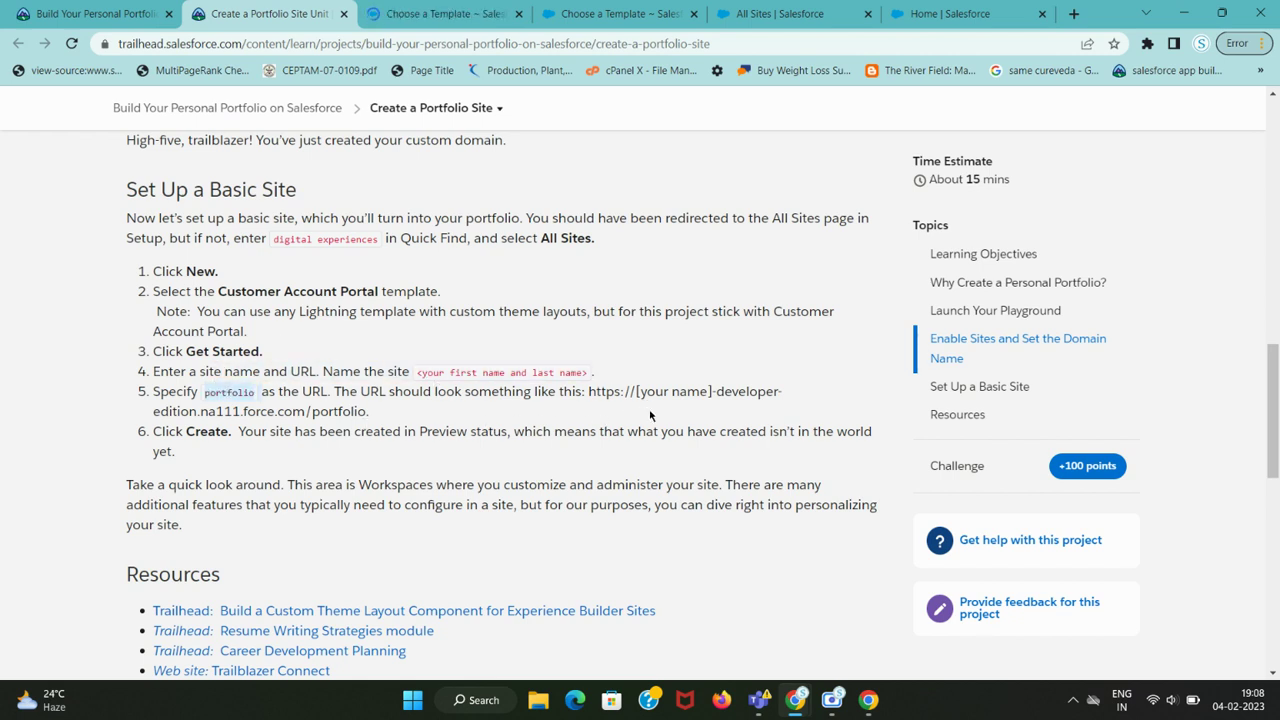
{"action": "left_click", "coordinate": [436, 16]}
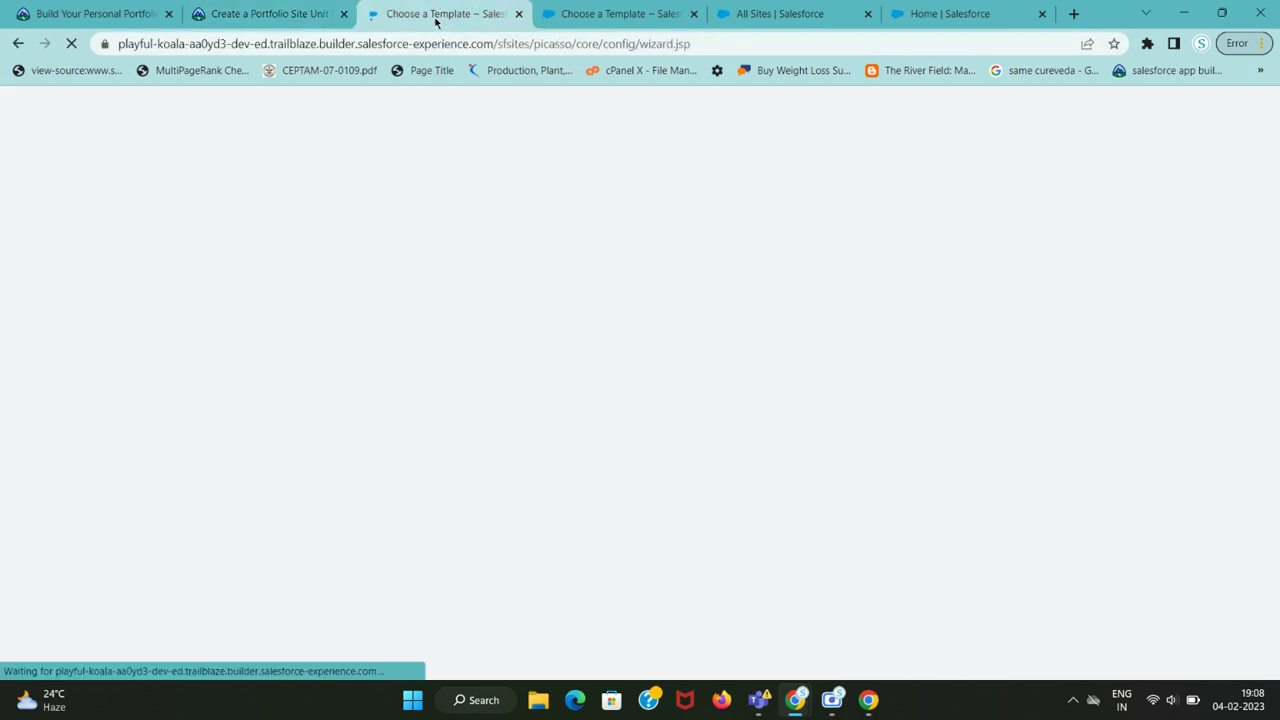
{"action": "left_click", "coordinate": [268, 14]}
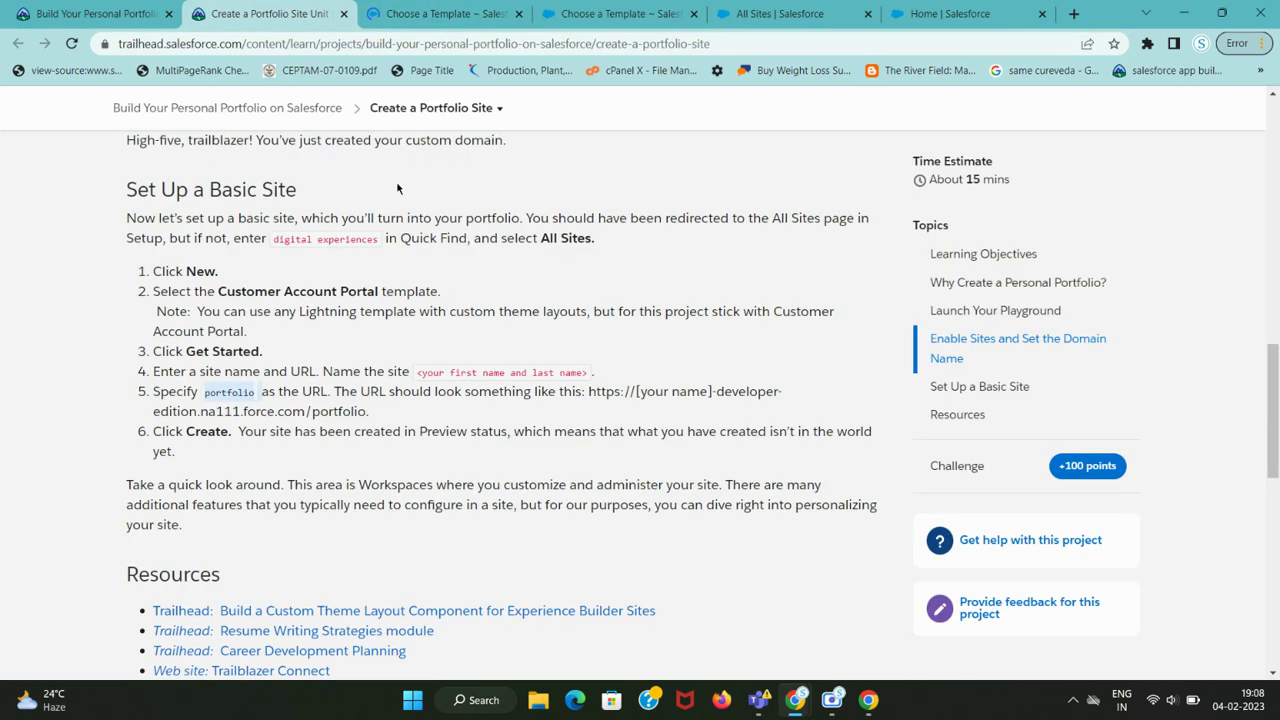
{"action": "key", "text": "ctrl+Tab"}
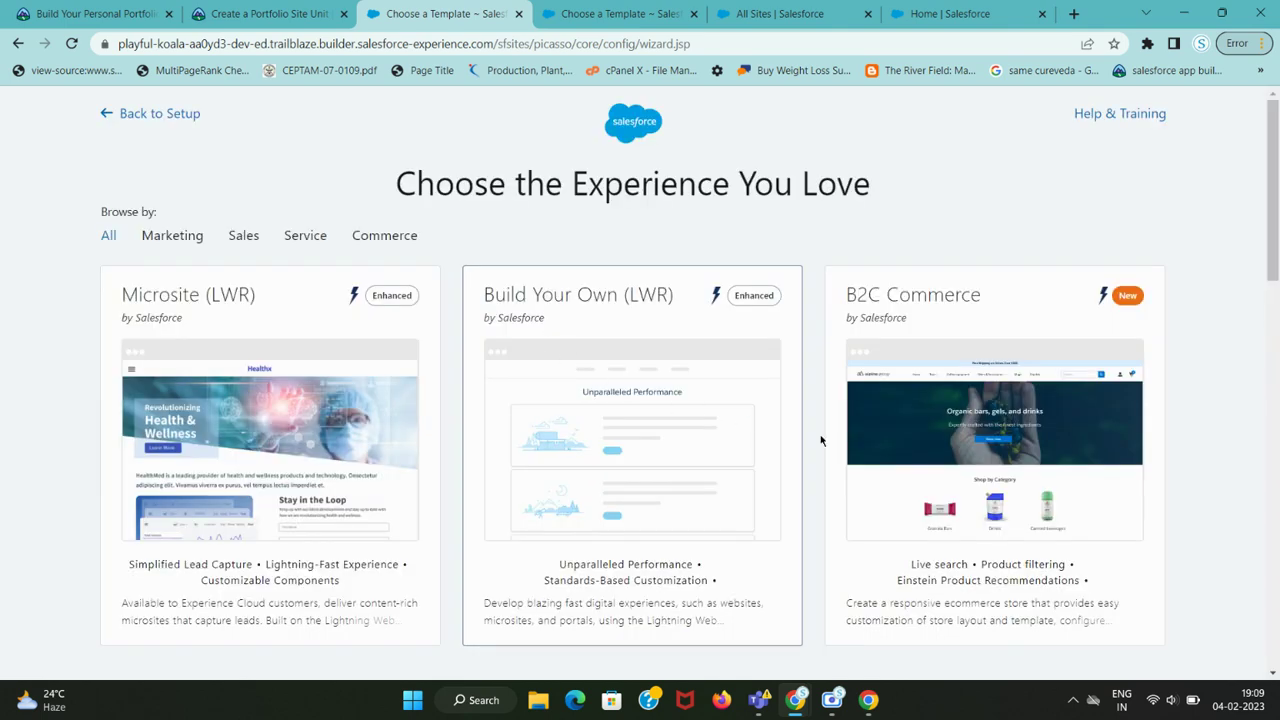
- Find the Customer Account Portal template named in Trailhead, get started with it, and return to the instructions for naming the site
{"action": "left_click", "coordinate": [268, 8]}
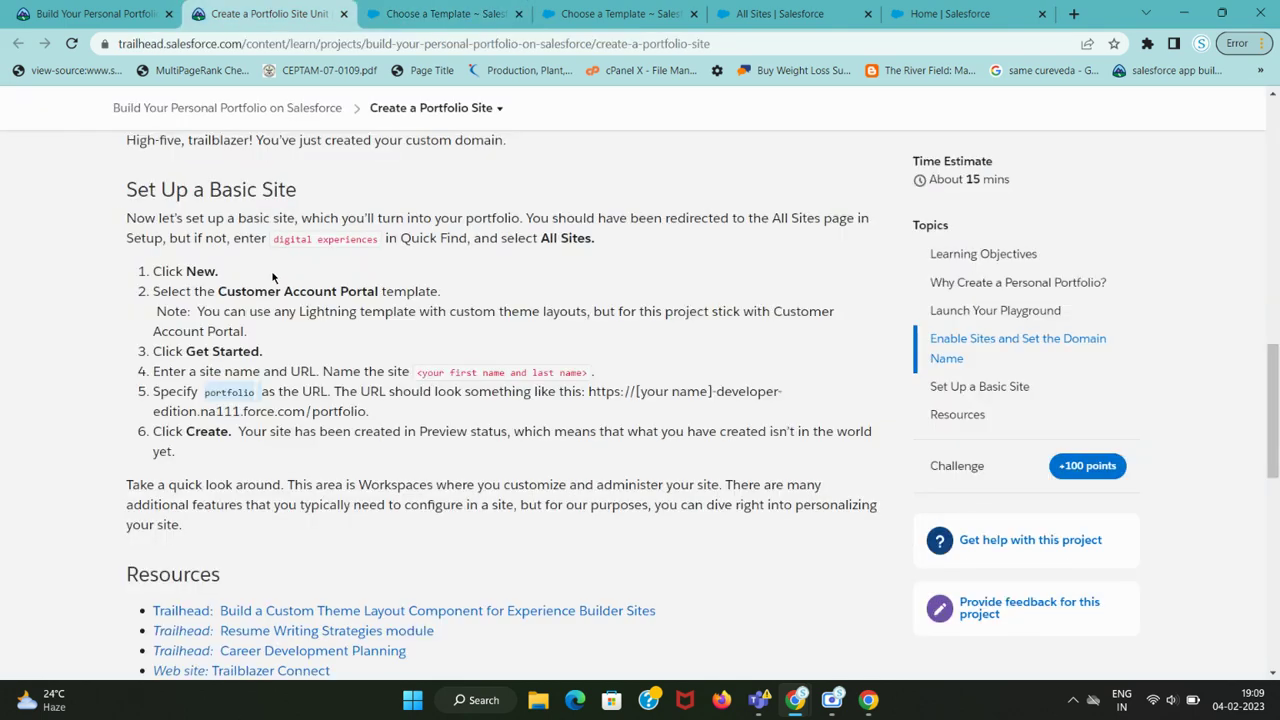
{"action": "left_click_drag", "start_coordinate": [220, 285], "coordinate": [366, 290]}
{"action": "left_click", "coordinate": [430, 14]}
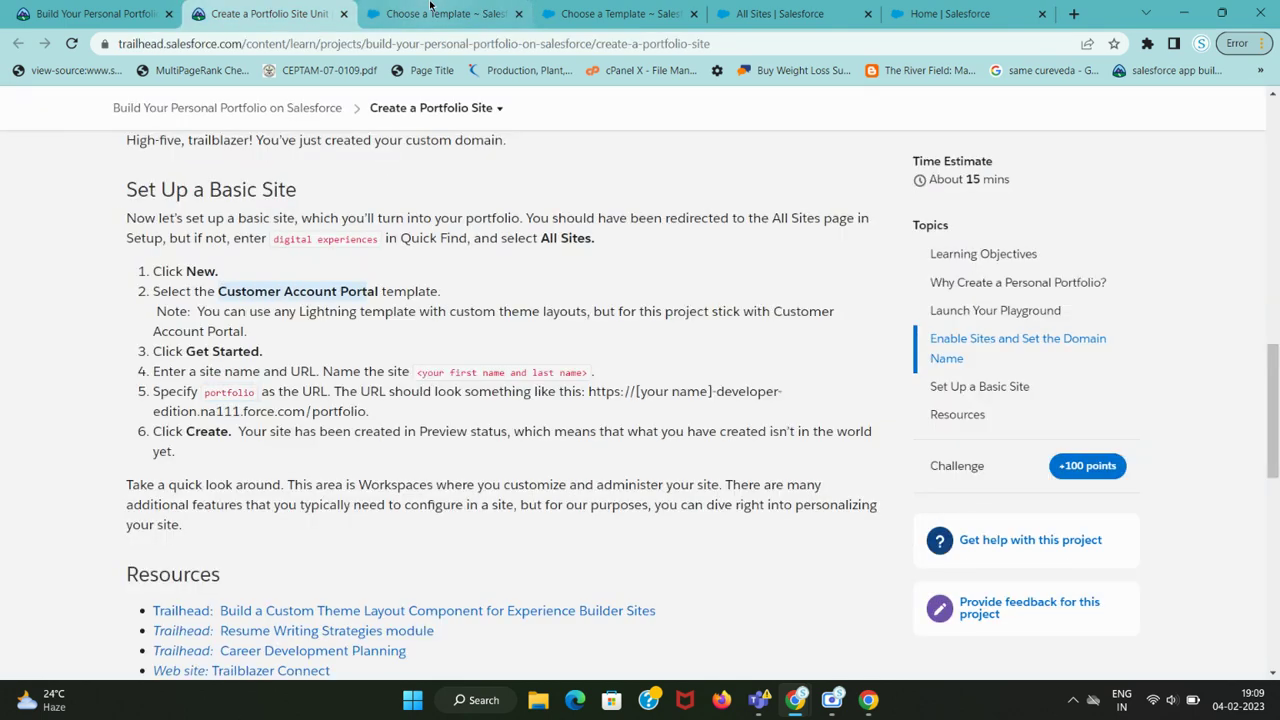
{"action": "left_click", "coordinate": [631, 431]}
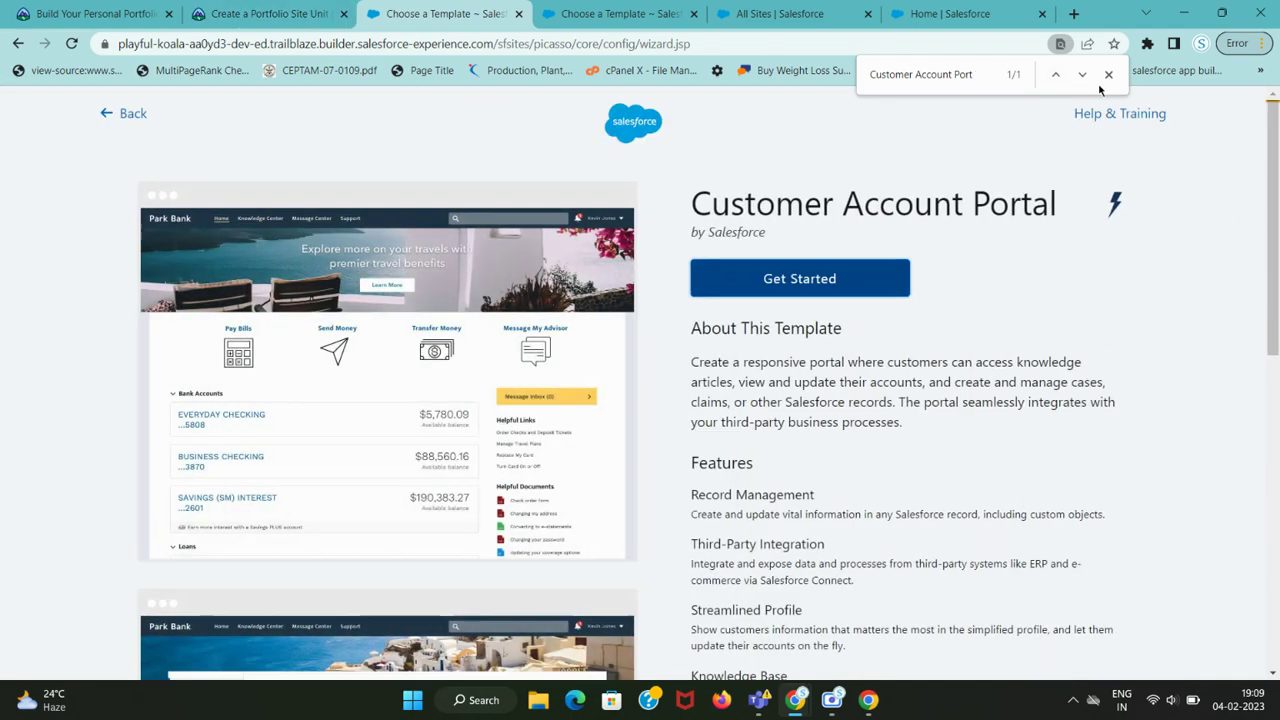
{"action": "left_click", "coordinate": [1108, 74]}
{"action": "left_click", "coordinate": [837, 283]}
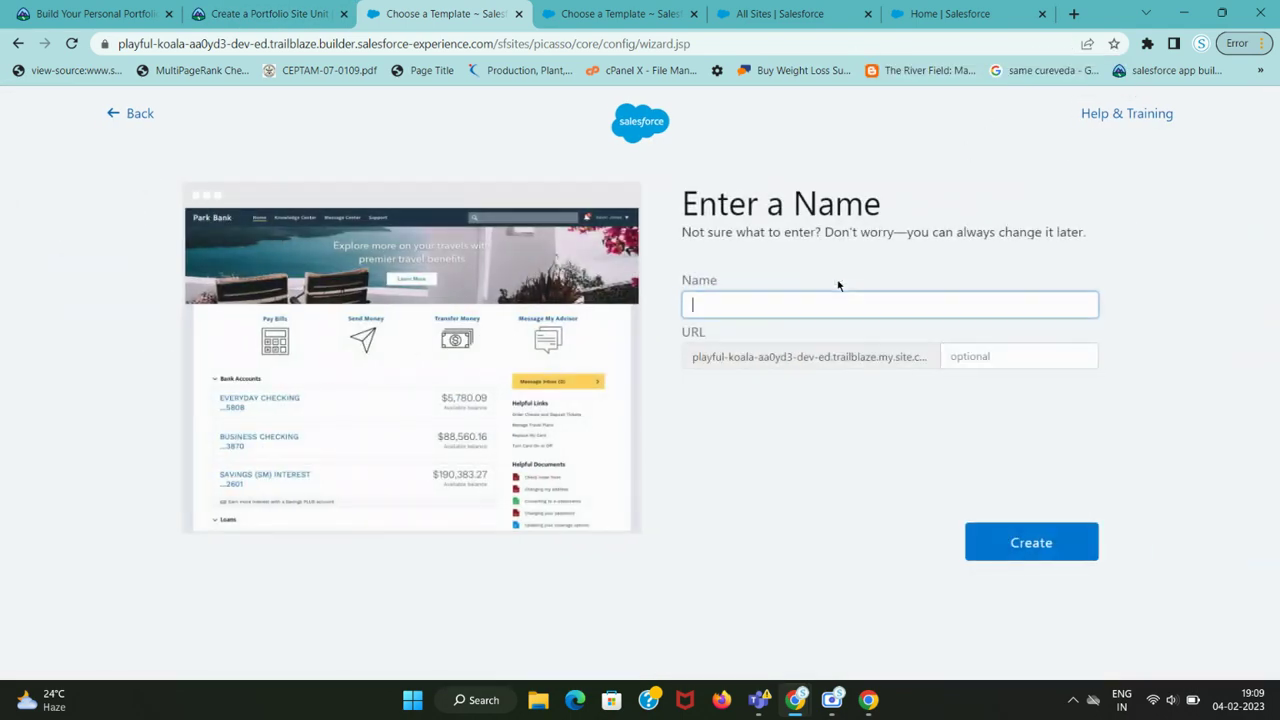
{"action": "key", "text": "ctrl+shift+Tab"}
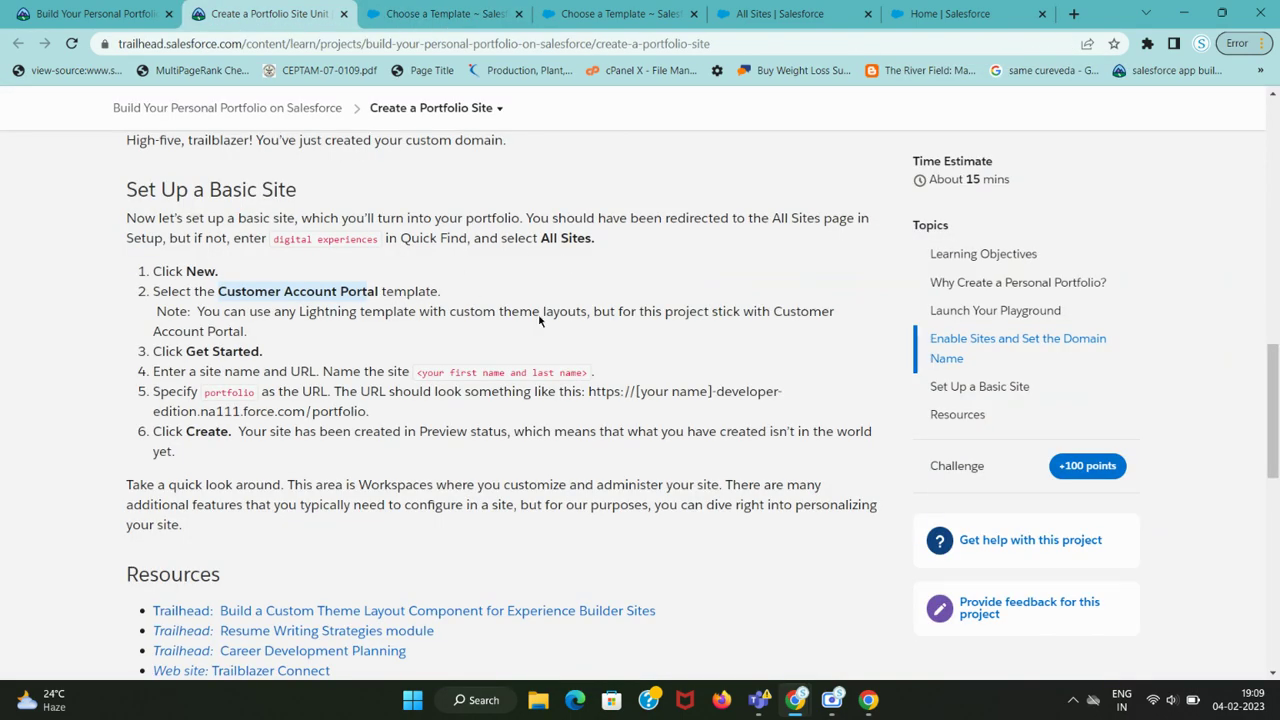
- Enter the site owner's first and last name as the site name
{"action": "key", "text": "ctrl+c"}
{"action": "key", "text": "ctrl+Tab"}
{"action": "key", "text": "ctrl+v"}
{"action": "key", "text": "ctrl+z"}
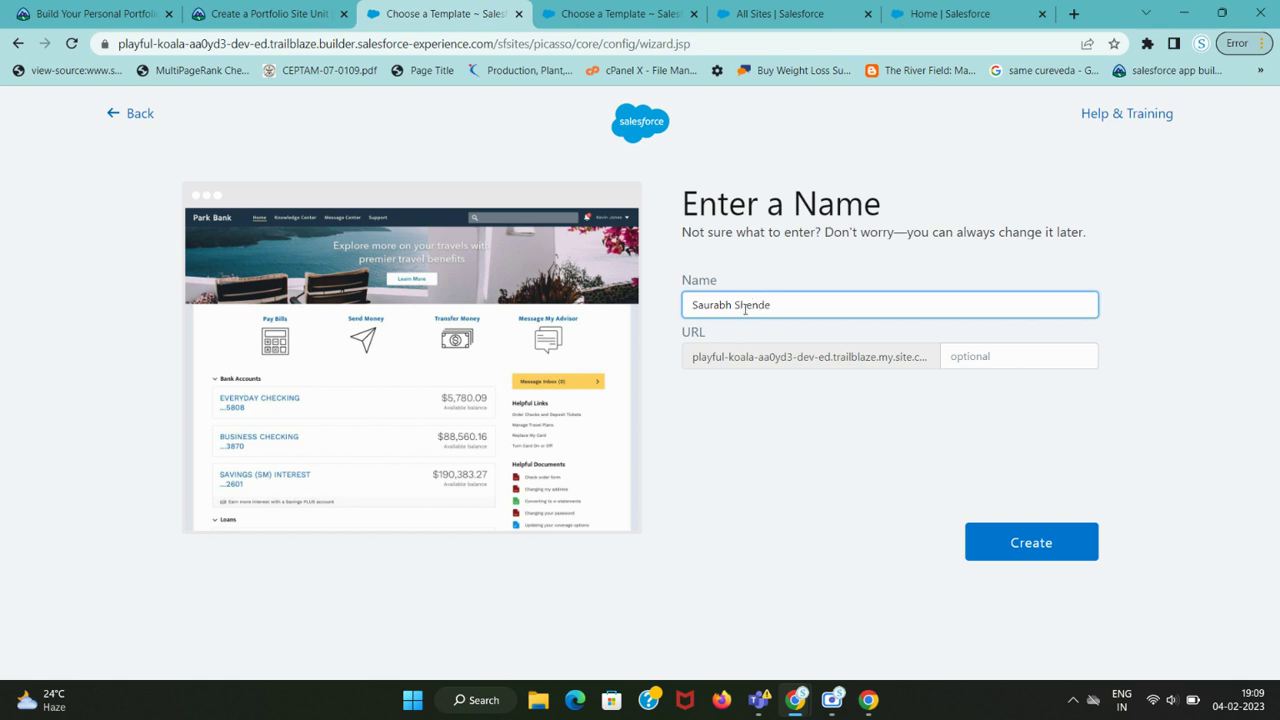
- Set the site's URL ending to portfolio, copied from Trailhead's instructions, and try to create the site
{"action": "left_click", "coordinate": [973, 356]}
{"action": "key", "text": "ctrl+shift+Tab"}
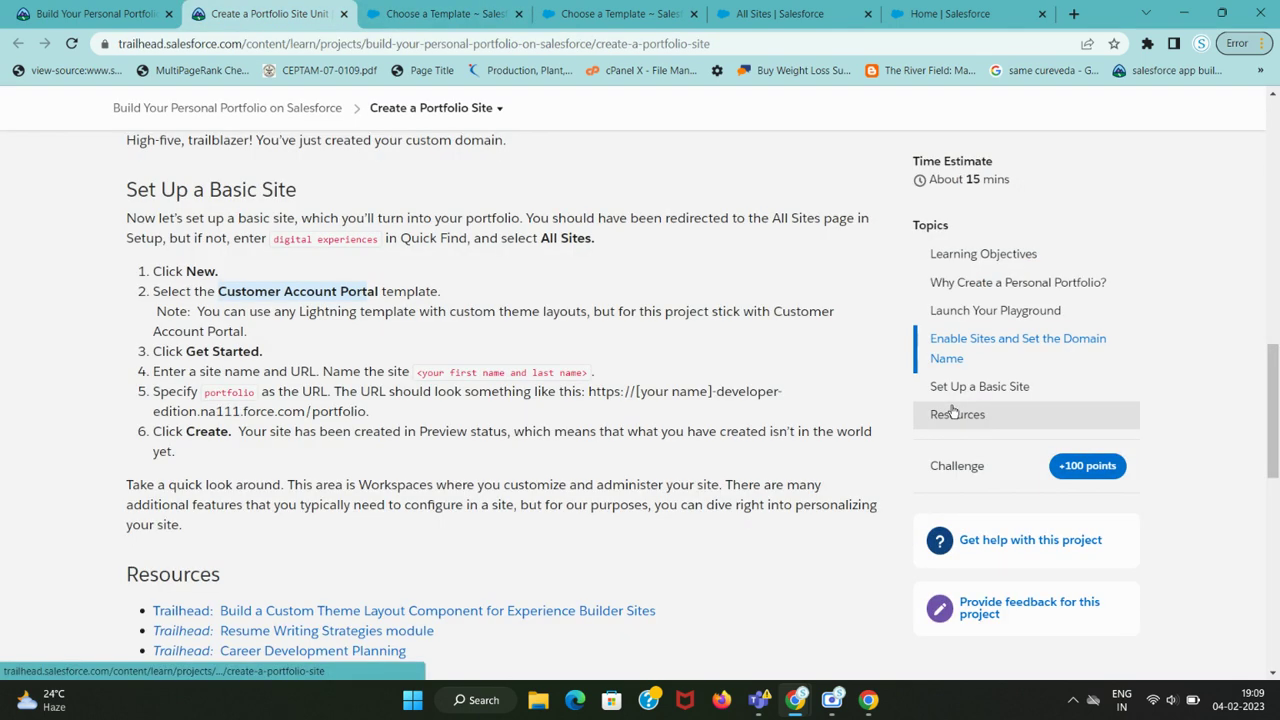
{"action": "double_click", "coordinate": [233, 393]}
{"action": "key", "text": "ctrl+c"}
{"action": "key", "text": "ctrl+Tab"}
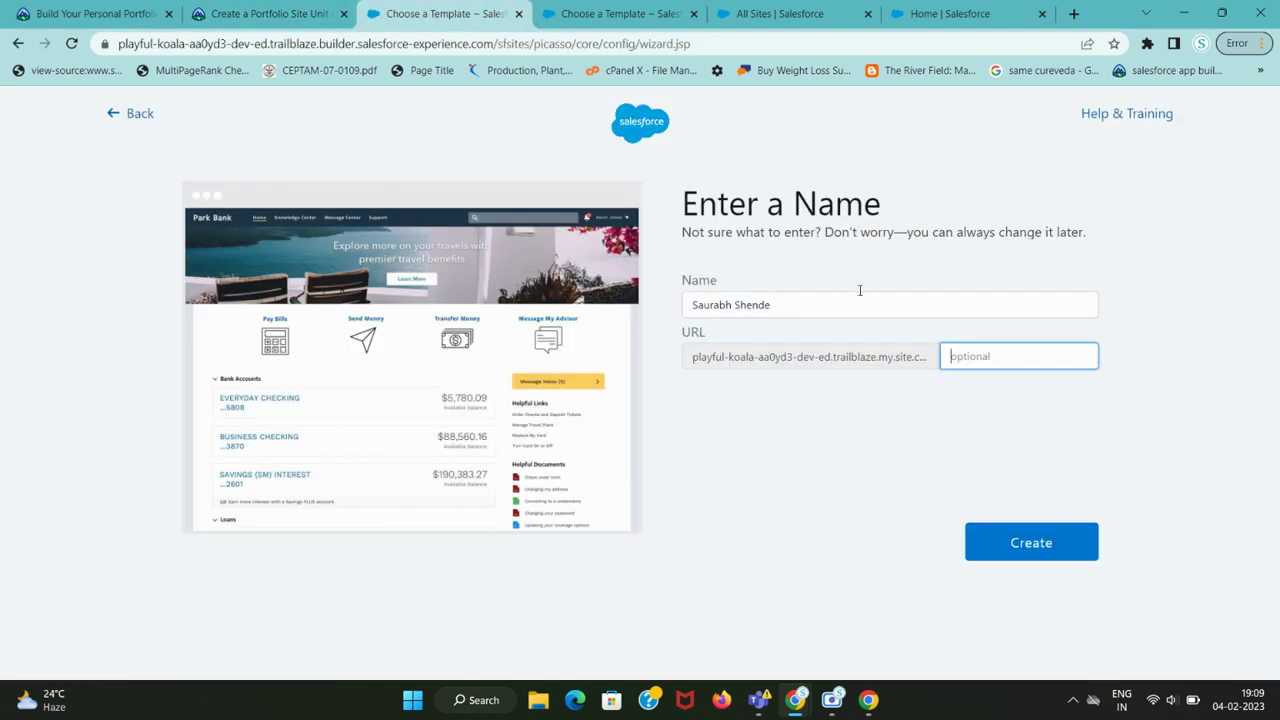
{"action": "key", "text": "ctrl+v"}
{"action": "left_click", "coordinate": [1038, 526]}
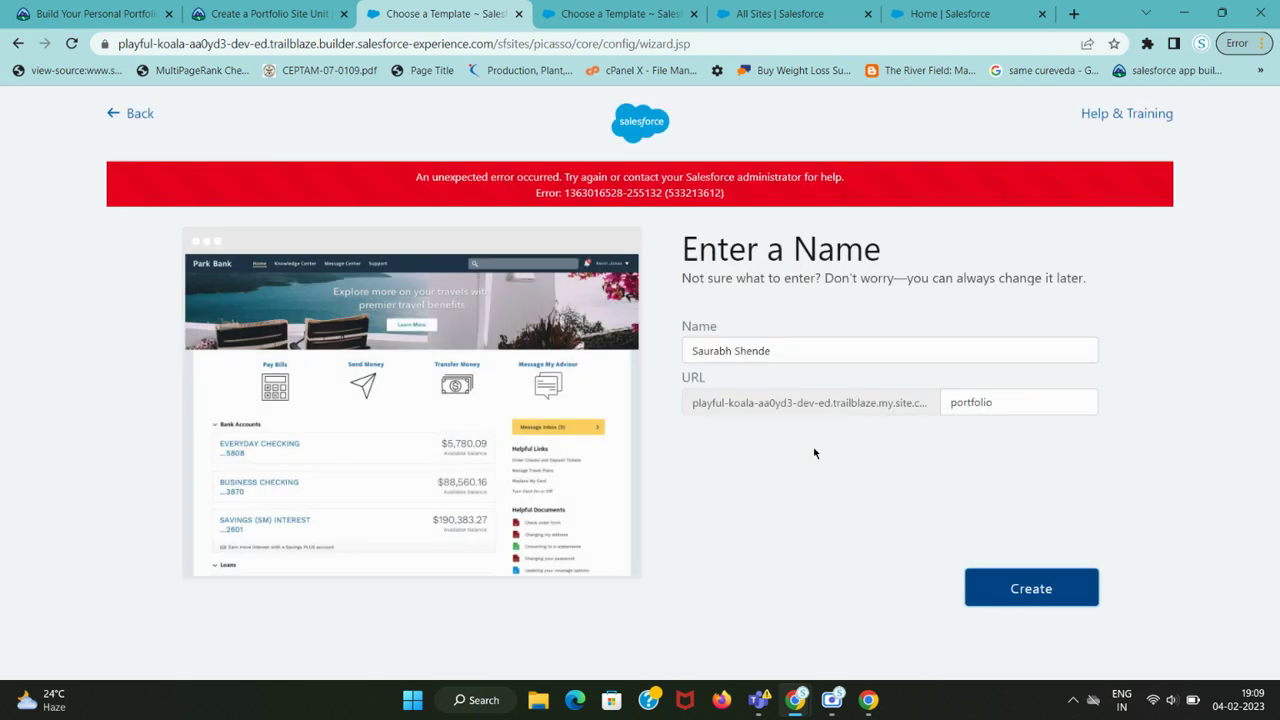
{"action": "left_click", "coordinate": [942, 404]}
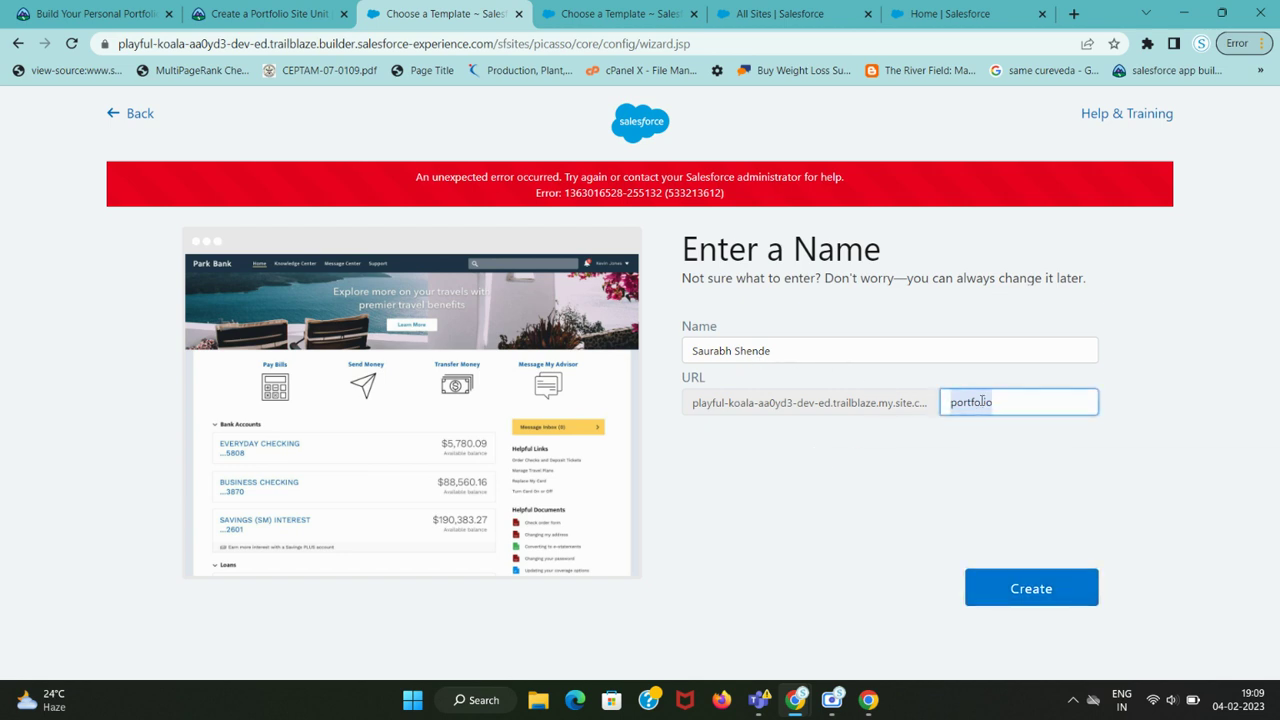
{"action": "left_click", "coordinate": [1040, 590]}
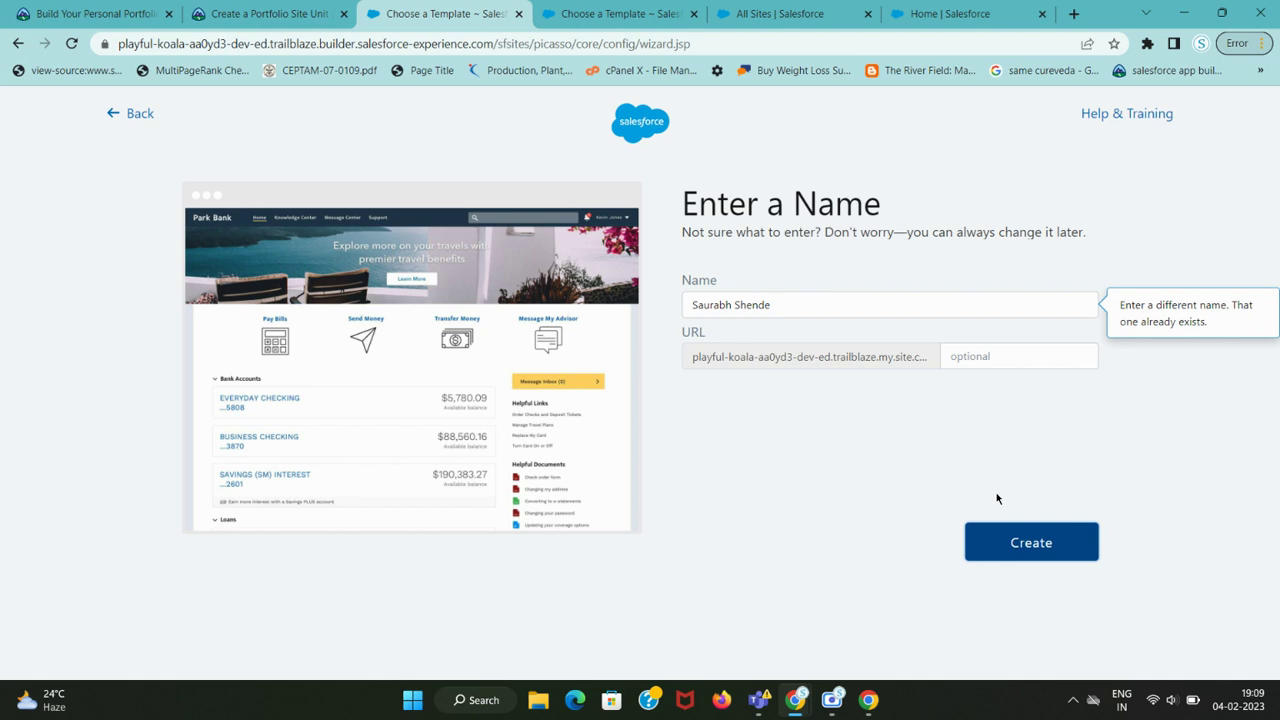
- Create the site with 1 appended to its name and portfolio as its URL ending
{"action": "left_click", "coordinate": [804, 306]}
{"action": "type", "text": "1"}
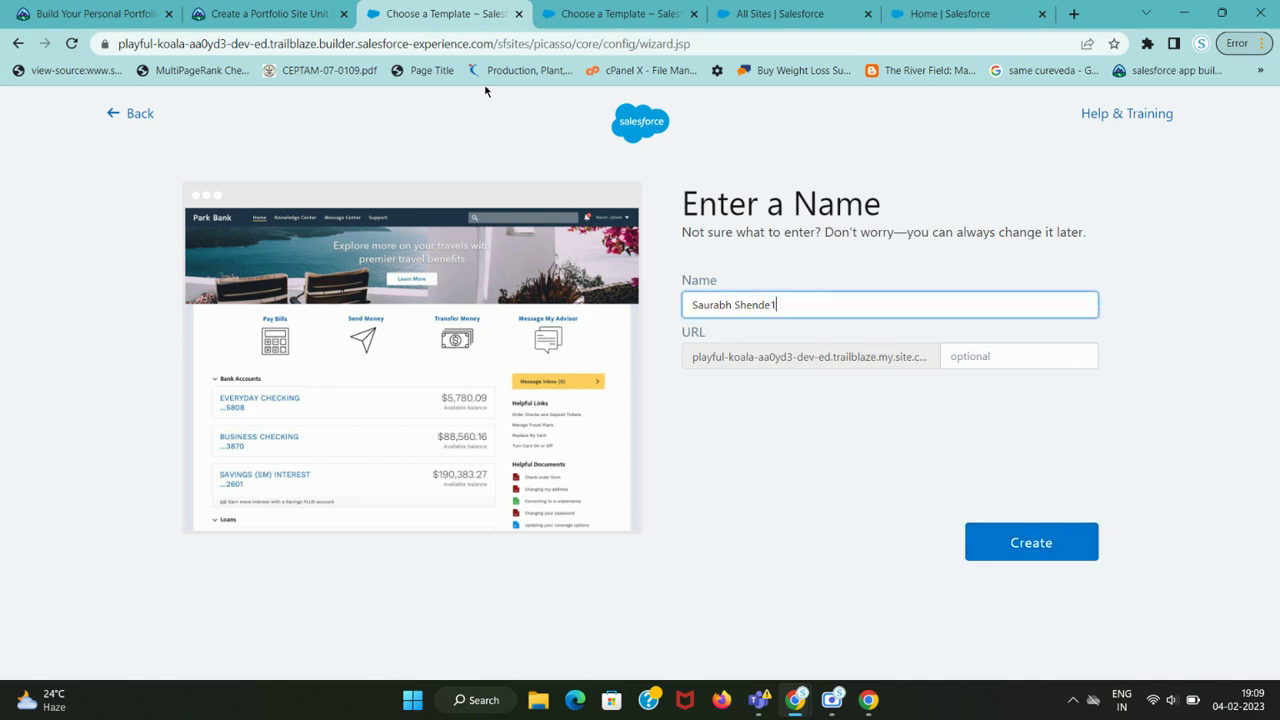
{"action": "left_click", "coordinate": [310, 20]}
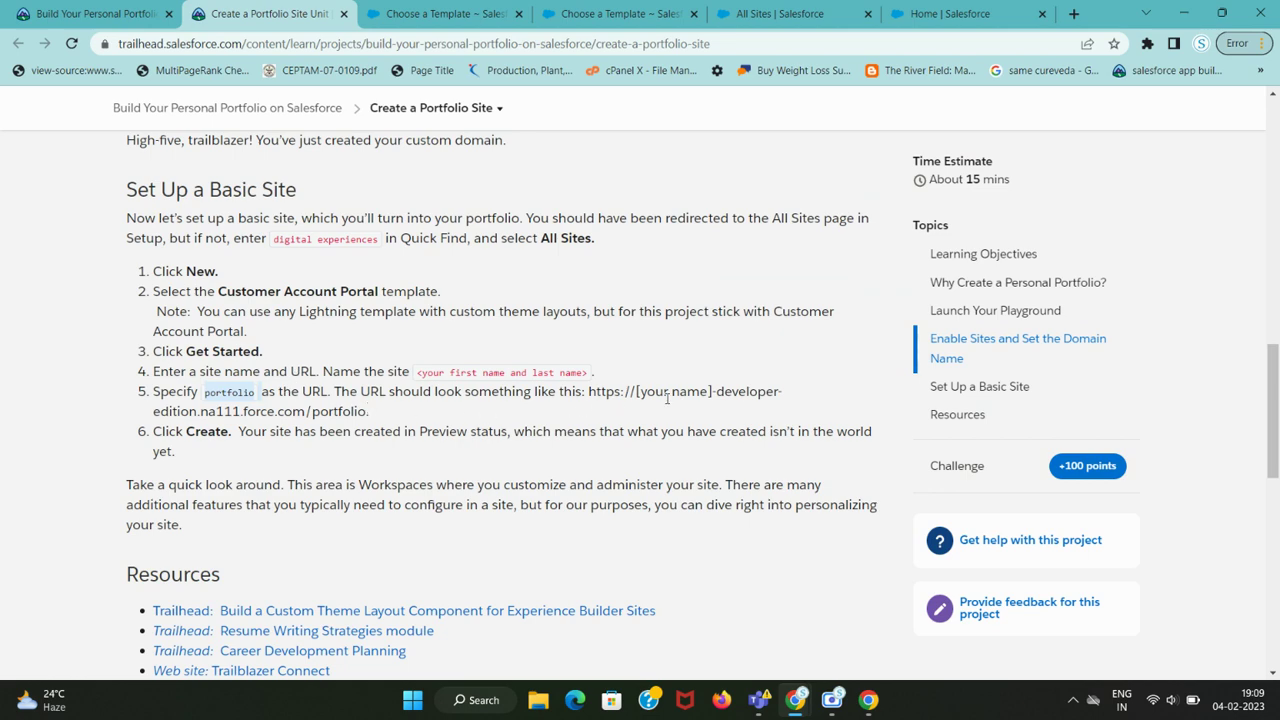
{"action": "left_click", "coordinate": [424, 22]}
{"action": "left_click", "coordinate": [1000, 356]}
{"action": "key", "text": "ctrl+v"}
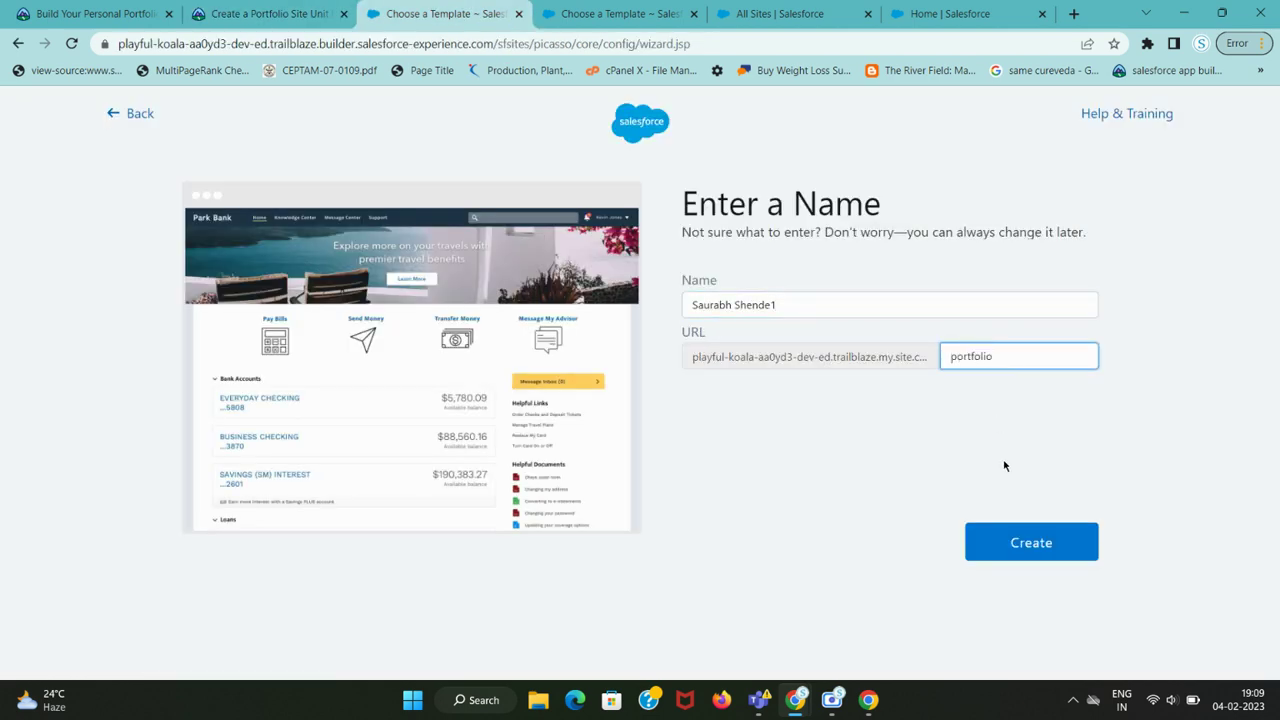
{"action": "left_click", "coordinate": [1035, 545]}
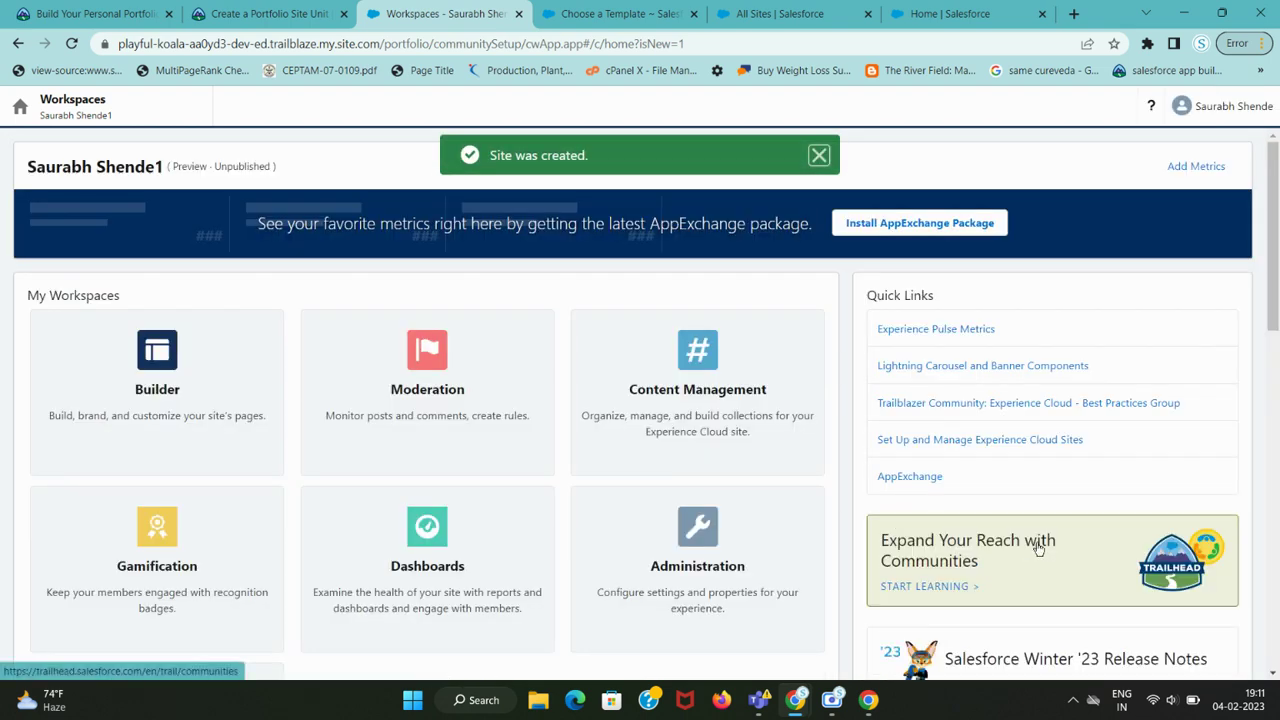
- Return to the Create a Portfolio Site unit in Trailhead, review the remaining instructions, and verify the step to earn 100 points
{"action": "key", "text": "ctrl+shift+Tab"}
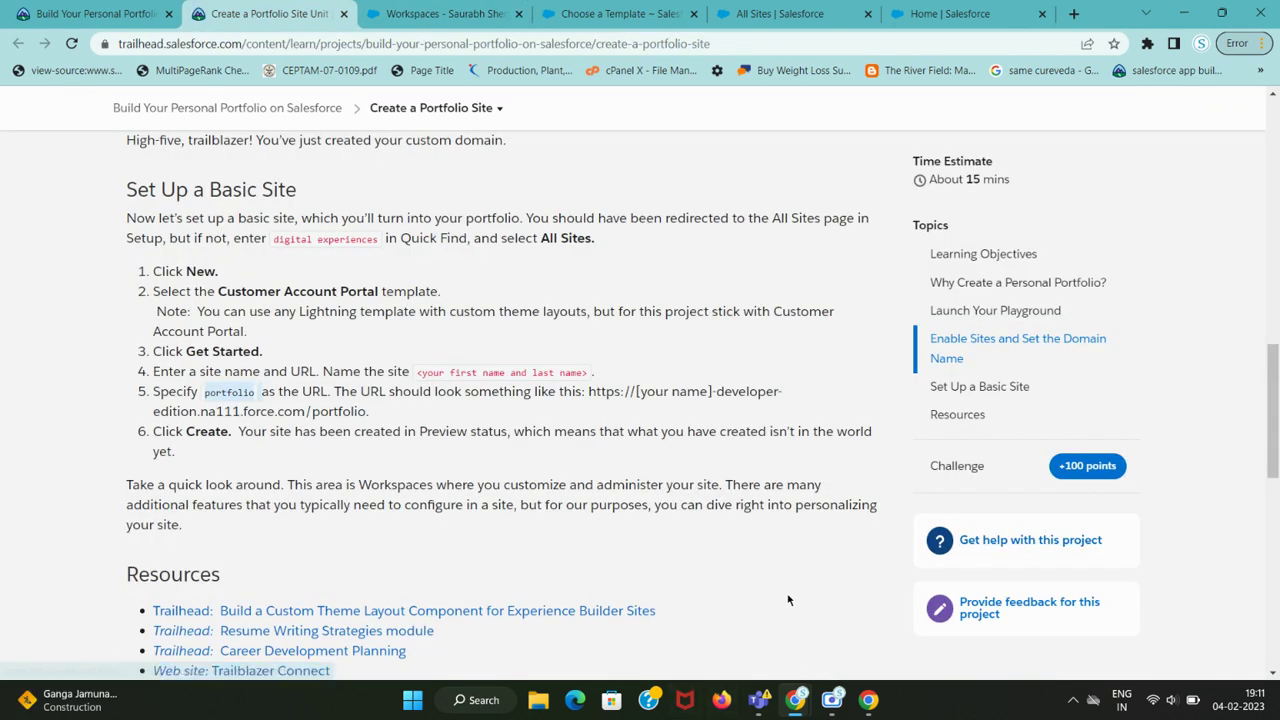
{"action": "left_click_drag", "start_coordinate": [526, 431], "coordinate": [630, 480]}
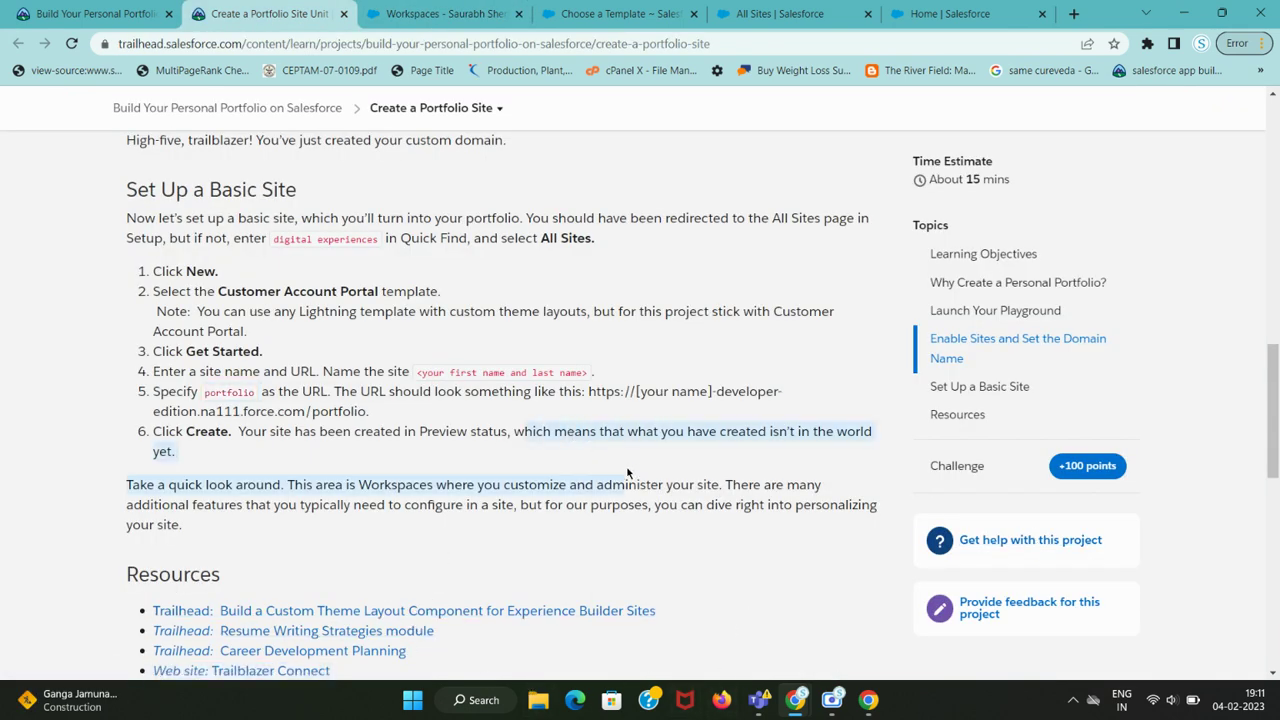
{"action": "scroll", "coordinate": [630, 485], "scroll_direction": "down", "scroll_amount": 2}
{"action": "key", "text": "ctrl+Tab"}
{"action": "key", "text": "ctrl+shift+Tab"}
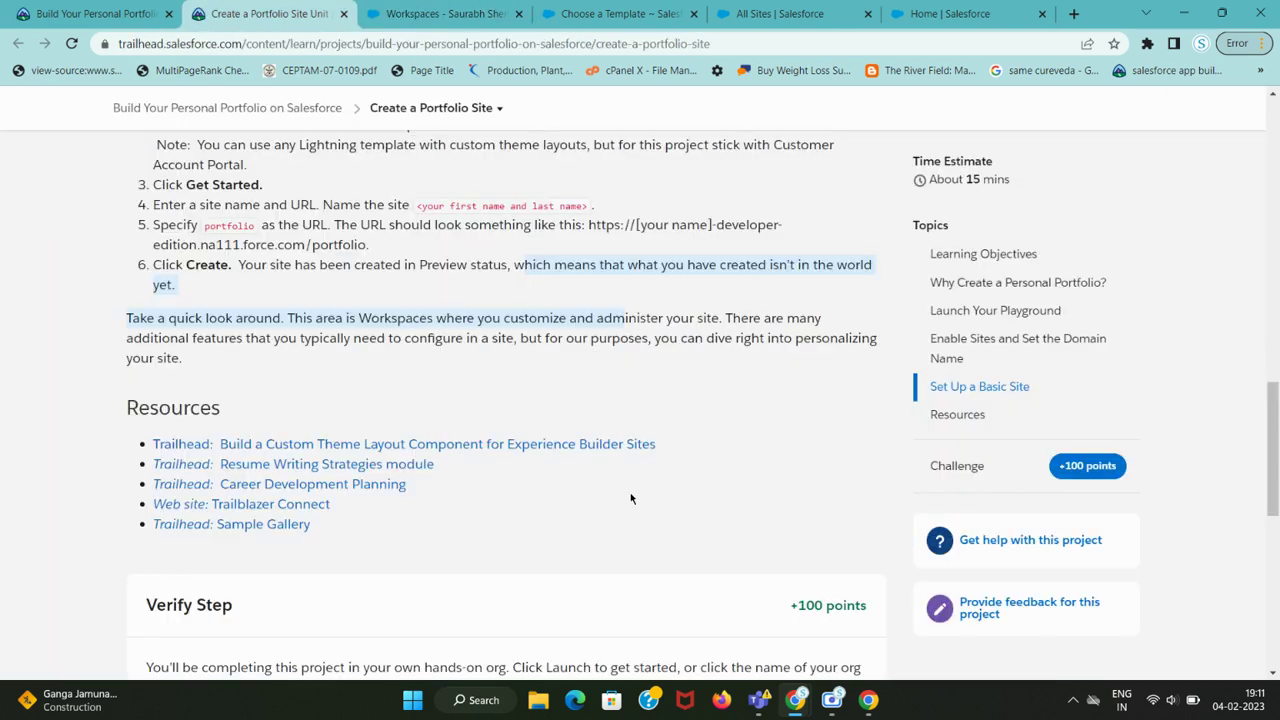
{"action": "scroll", "coordinate": [633, 500], "scroll_direction": "down", "scroll_amount": 3}
{"action": "left_click", "coordinate": [271, 558]}
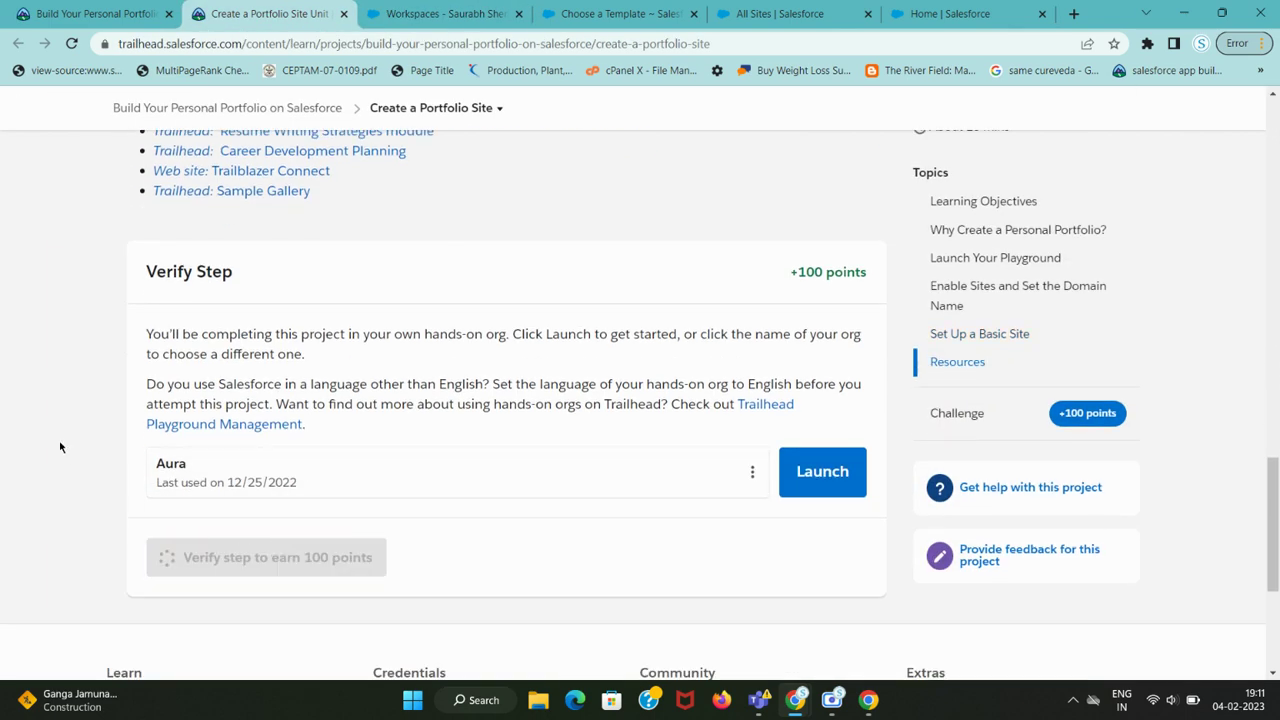